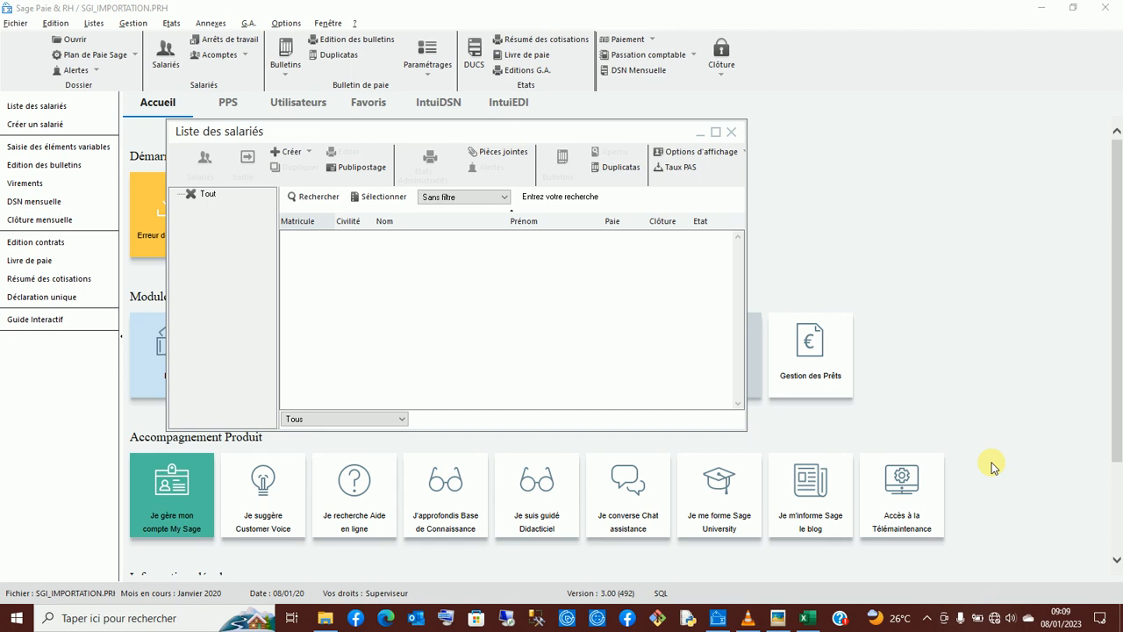
Look over the employee data in Excel's FICHE SALARIE.xlsx and the commands available for Sage Paie & RH's employee list
key(alt+Tab)
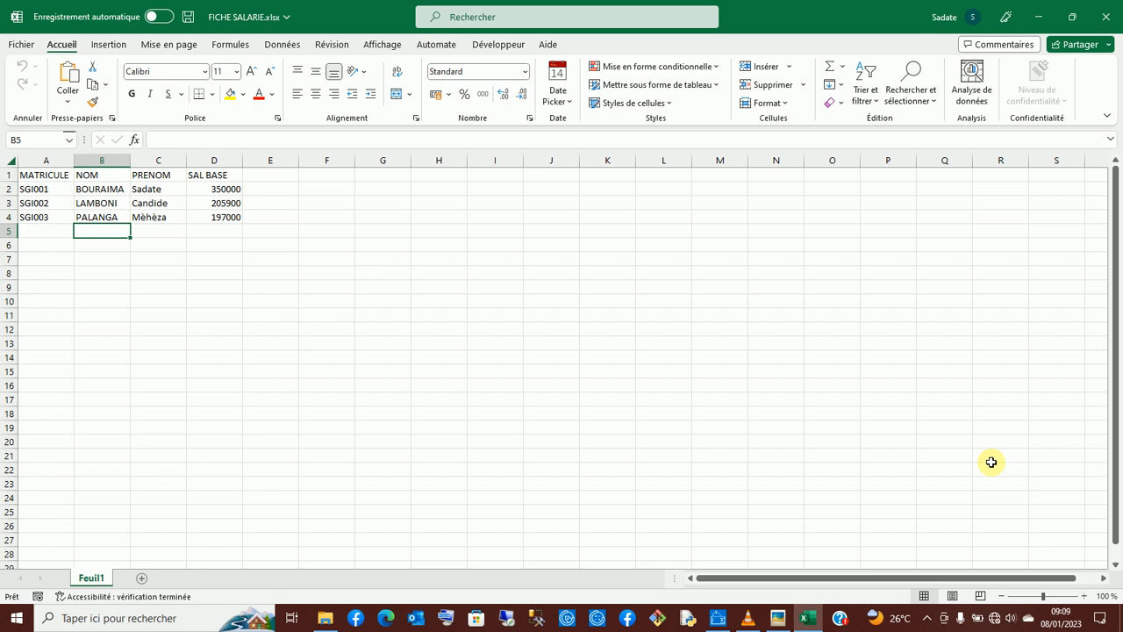
click(717, 618)
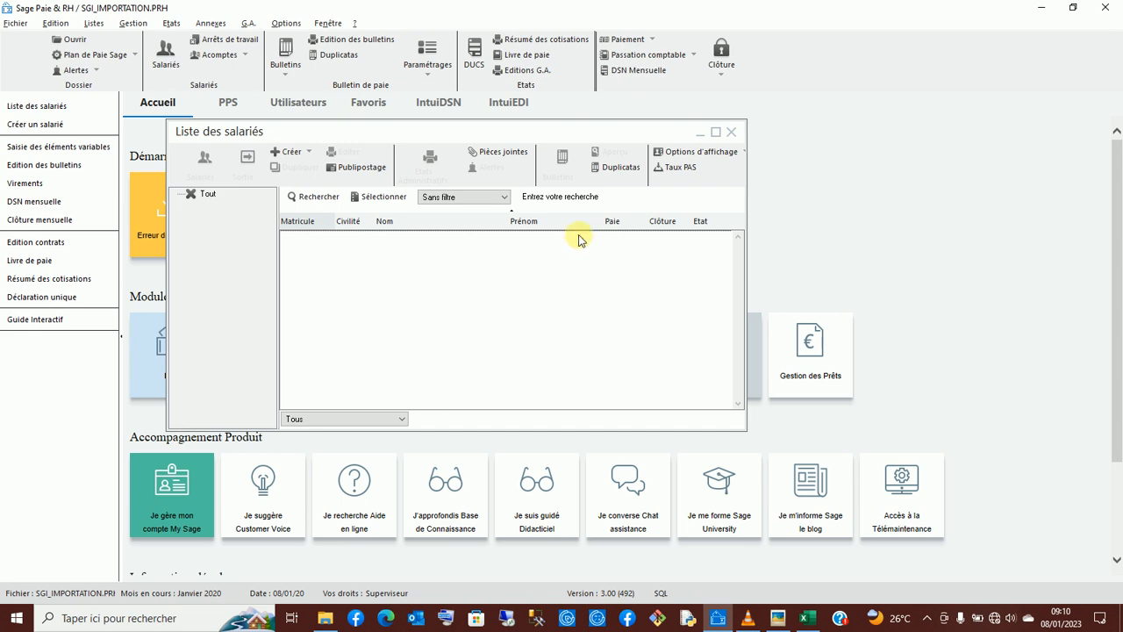
click(308, 278)
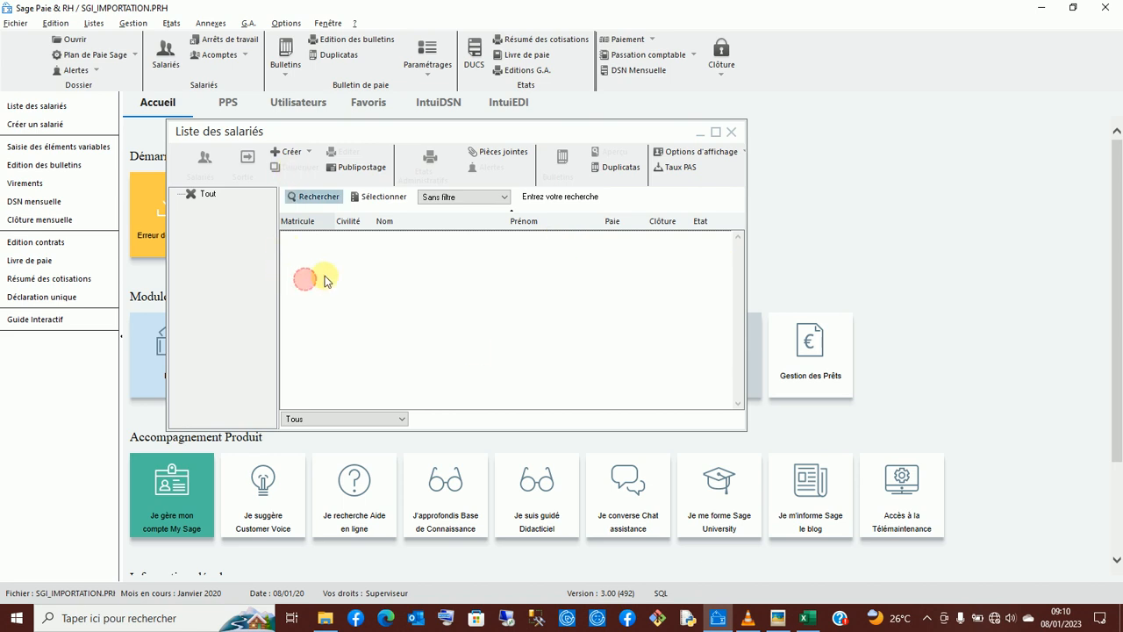
right_click(416, 321)
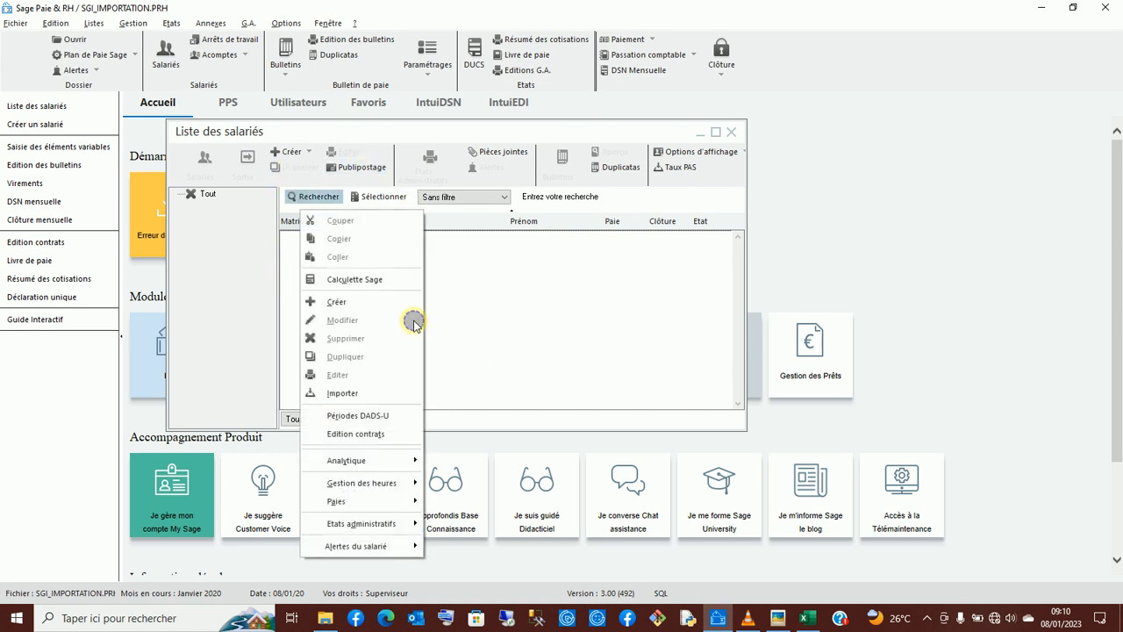
click(558, 307)
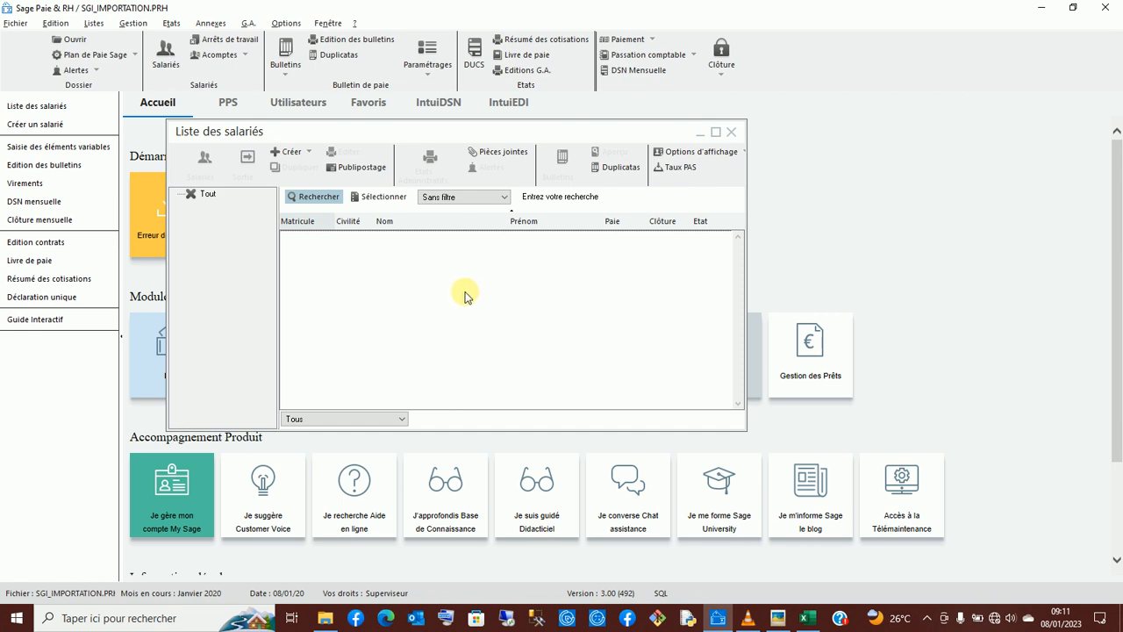
Switch to Excel and examine the MATRICULE, NOM, PRENOM and SAL BASE columns of FICHE SALARIE.xlsx
click(807, 618)
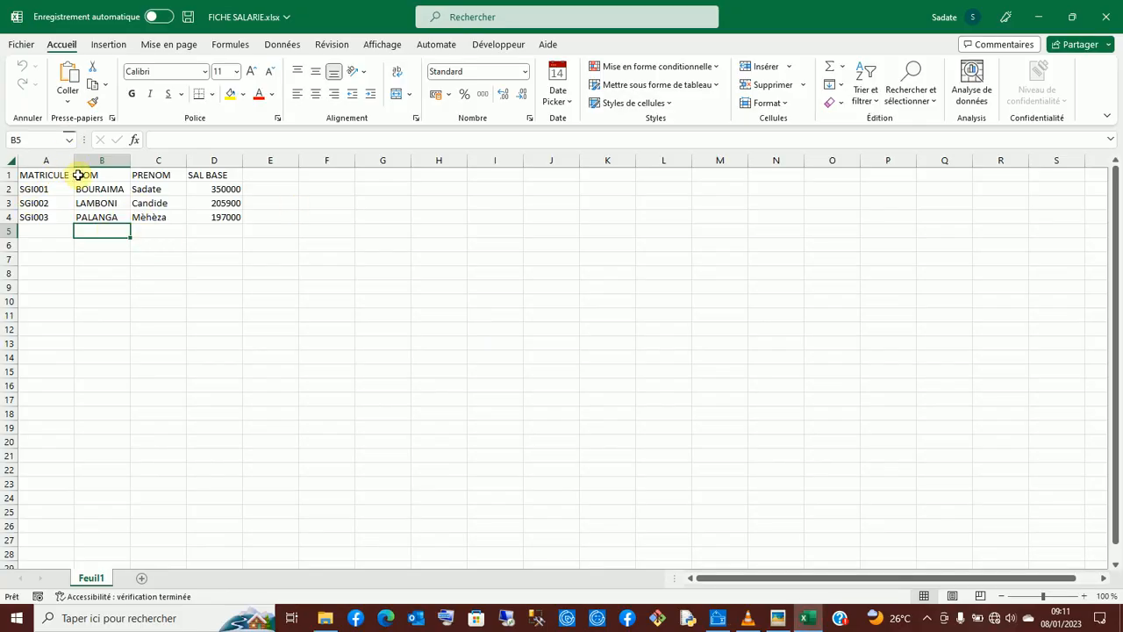
click(55, 191)
click(104, 202)
click(221, 202)
click(121, 191)
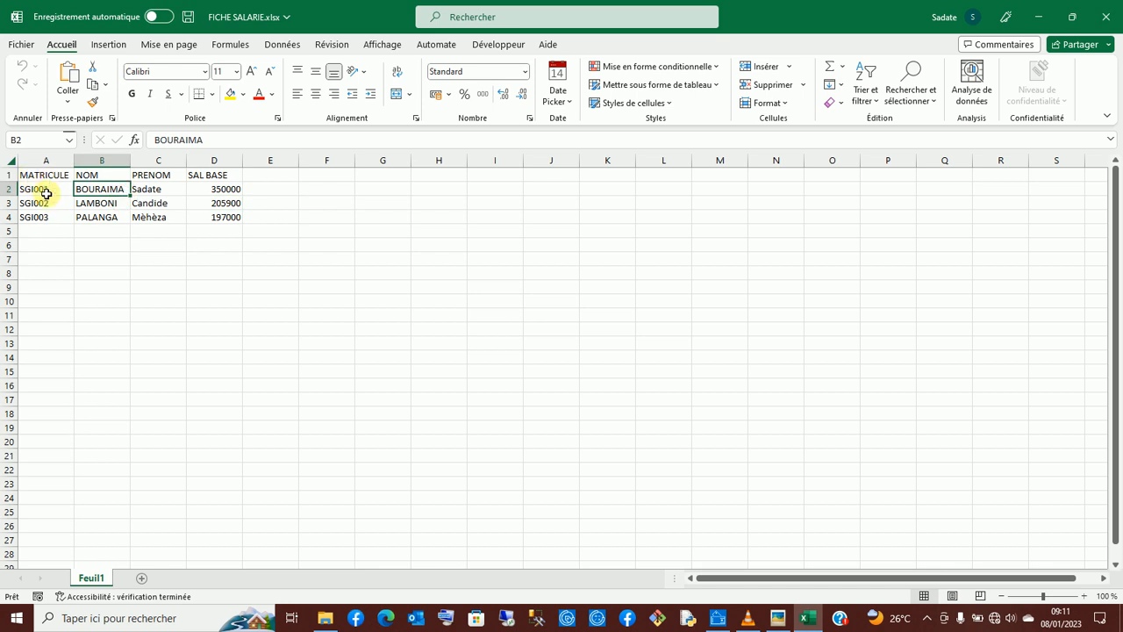
click(88, 176)
click(165, 176)
click(210, 176)
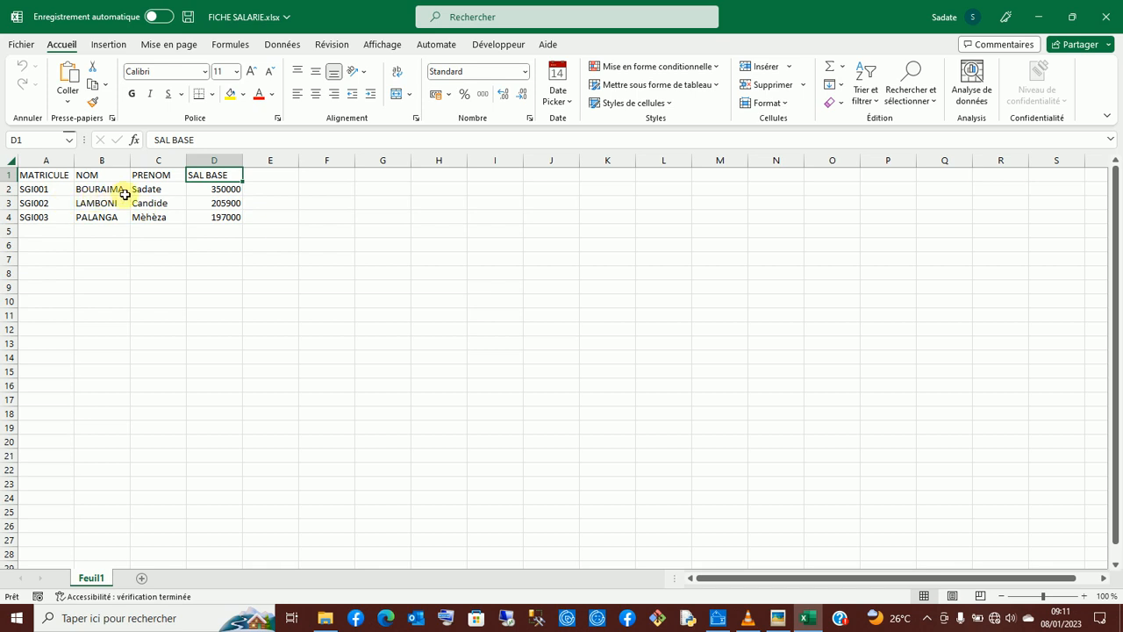
click(262, 174)
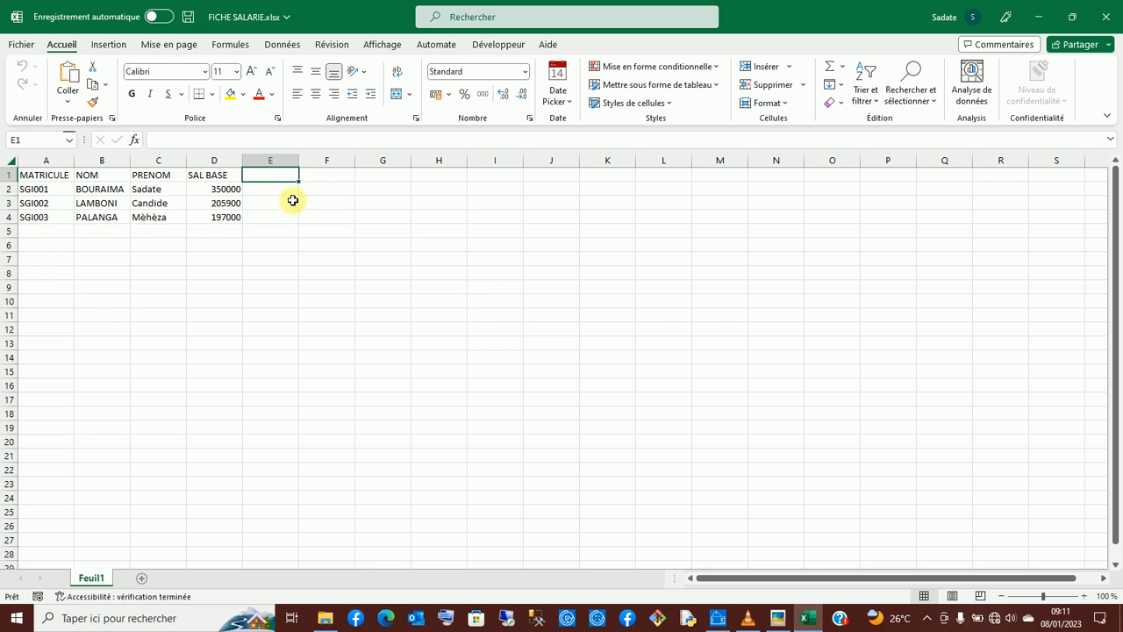
click(309, 174)
click(374, 176)
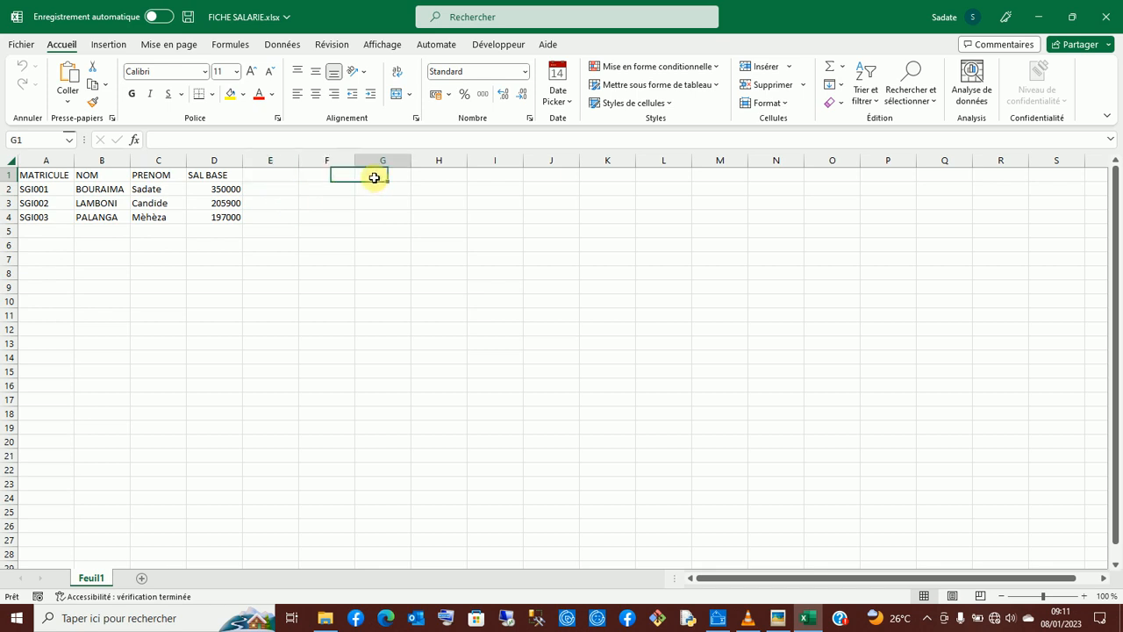
click(514, 192)
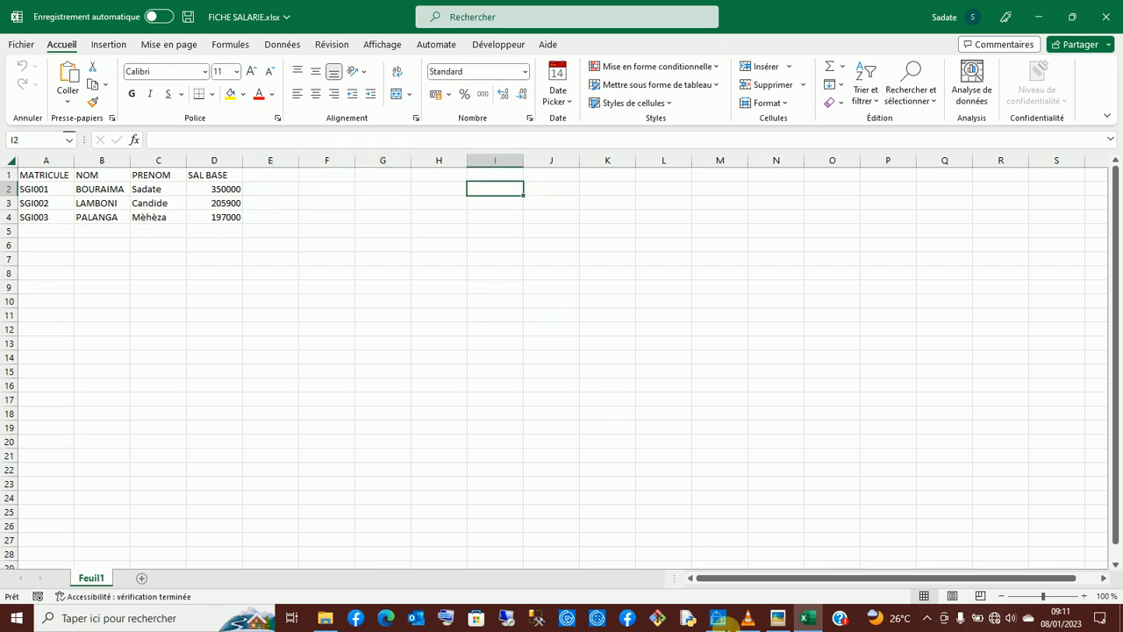
Return to Sage Paie & RH and open the list of import formats (Format d'importation) in Gestion Avancée
click(718, 618)
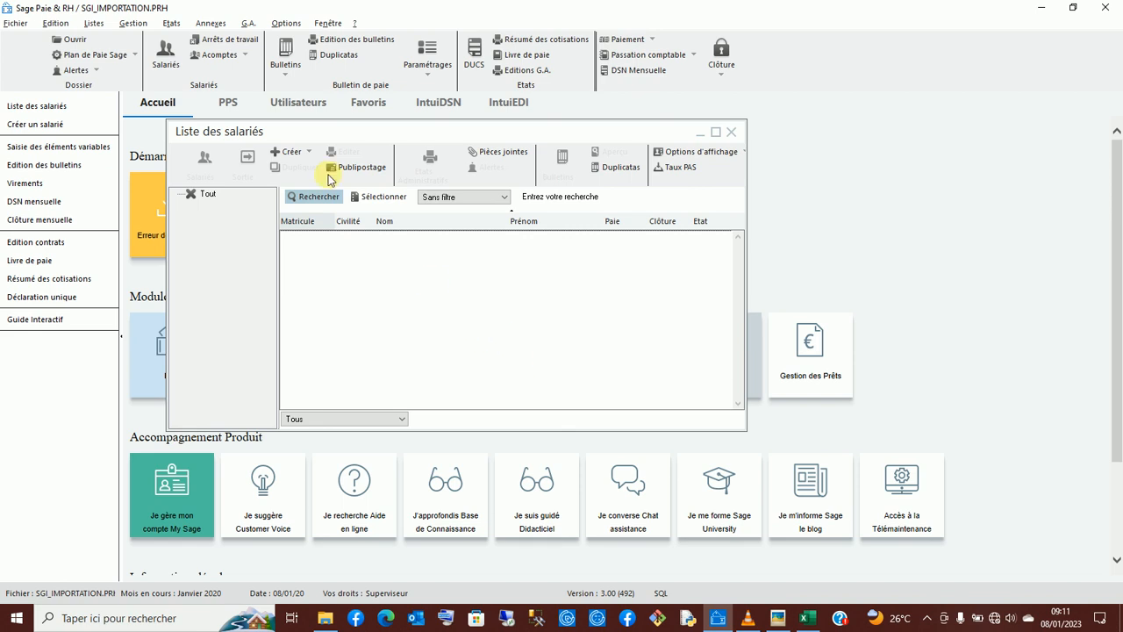
click(248, 25)
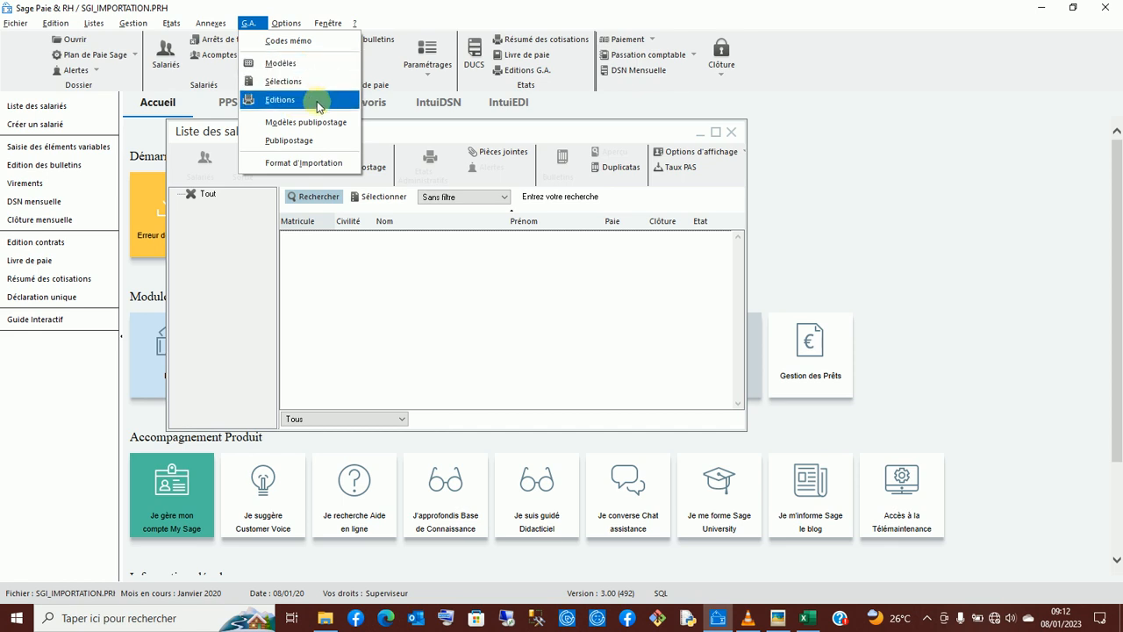
mouse_move(249, 23)
mouse_move(171, 23)
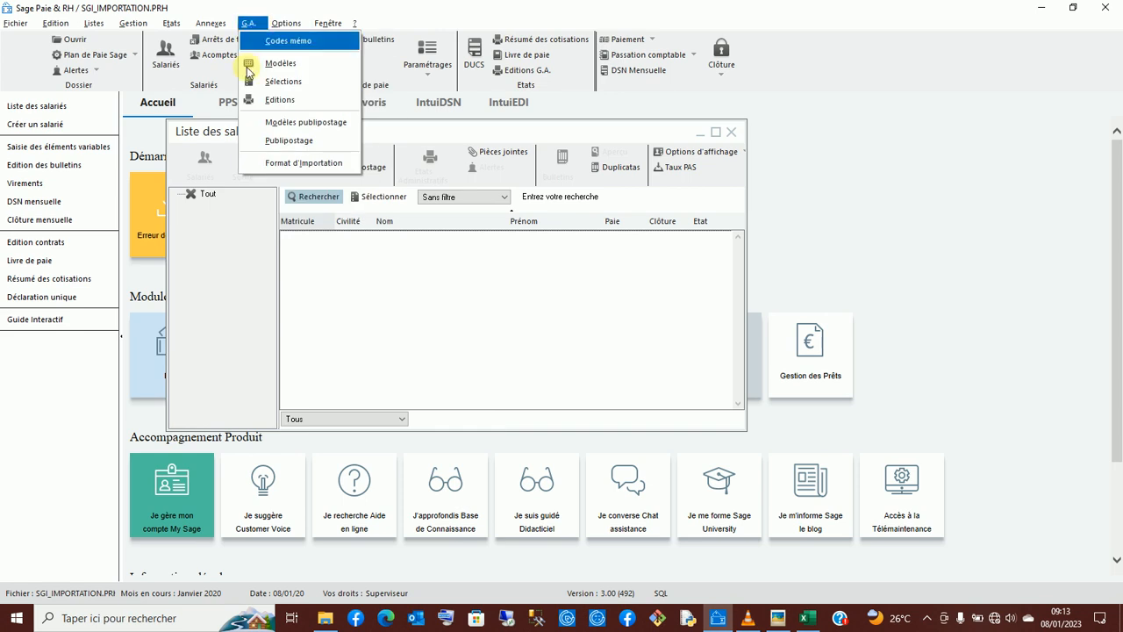
click(265, 163)
click(457, 217)
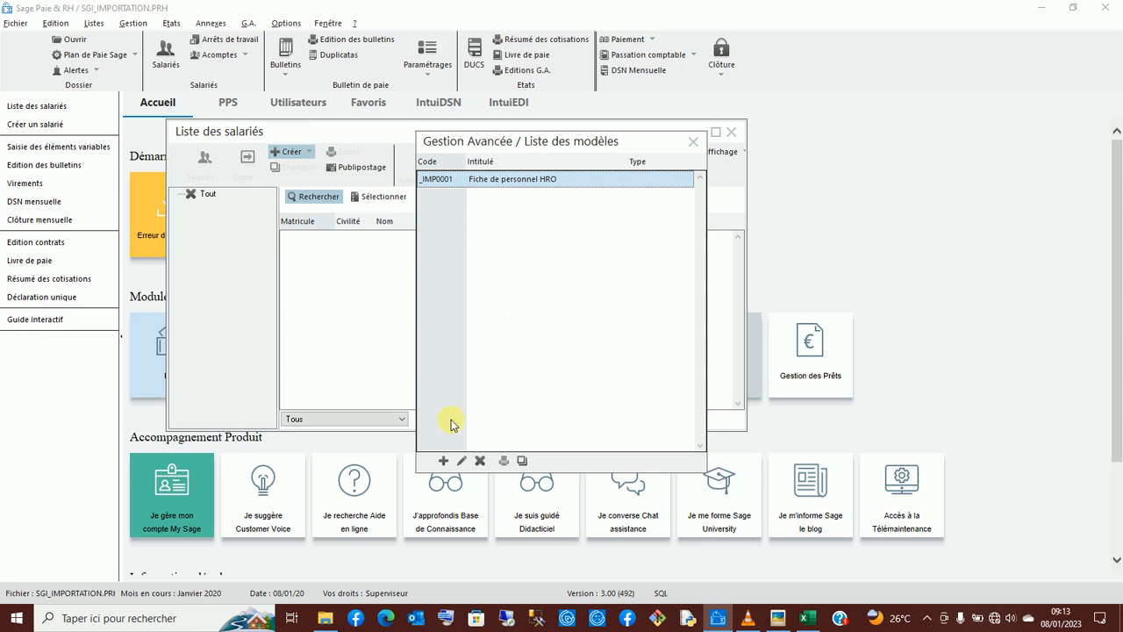
Create a new import format using Fiche salarié as its root file
click(444, 459)
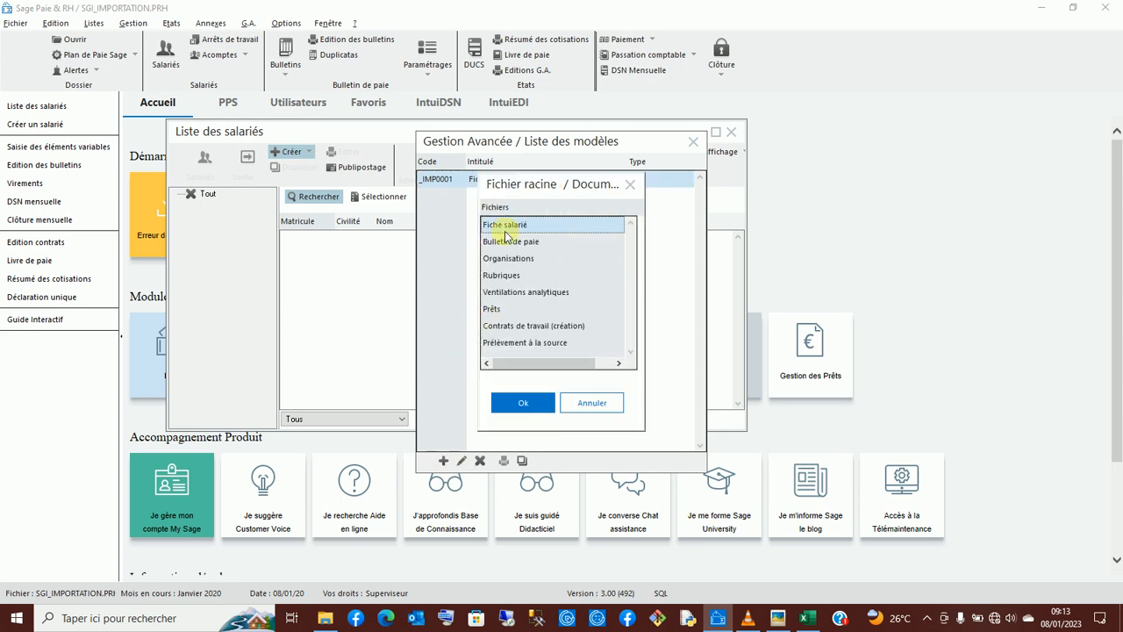
click(514, 245)
click(514, 229)
click(516, 246)
click(509, 261)
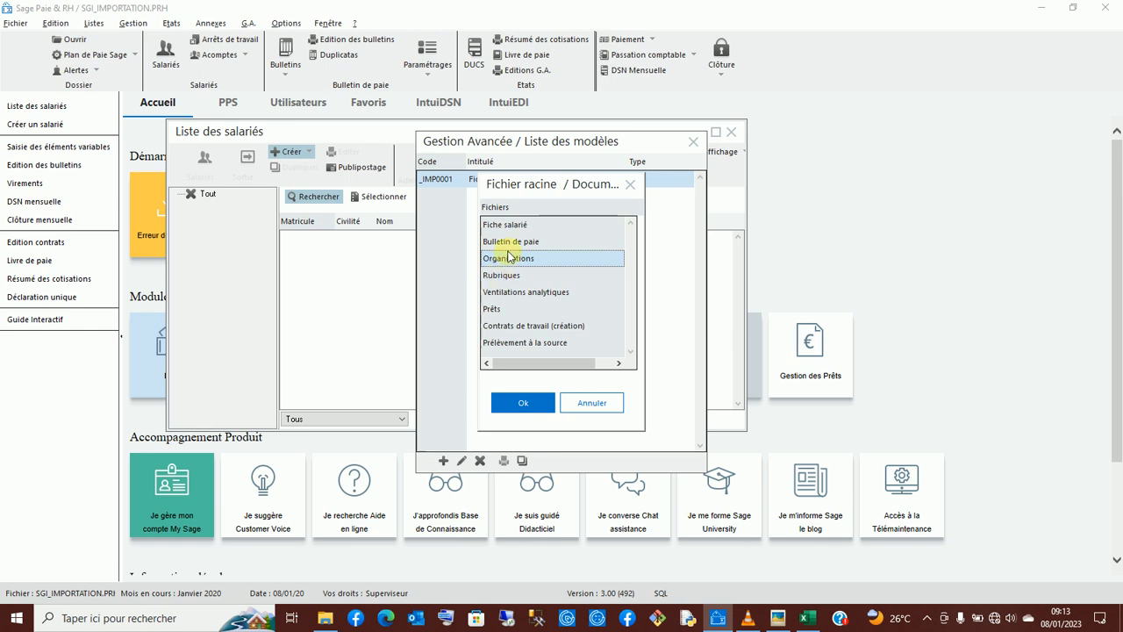
mouse_move(806, 615)
click(783, 537)
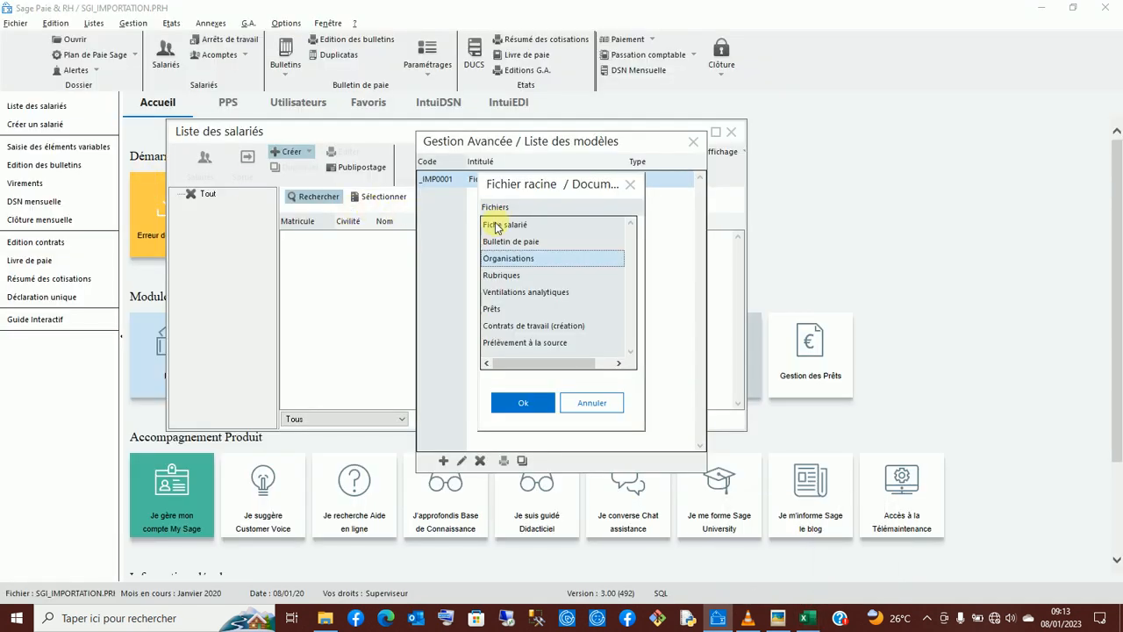
click(496, 225)
click(518, 405)
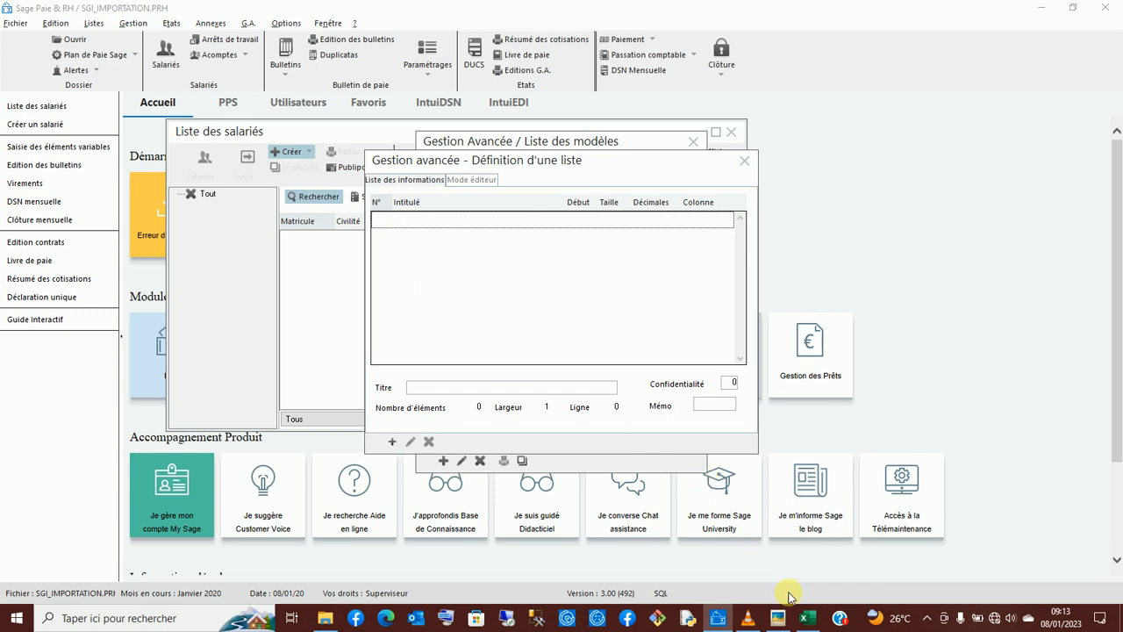
Check the column order in the Excel workbook and add the Etat-civil field Matricule to the import format with length 6
click(807, 617)
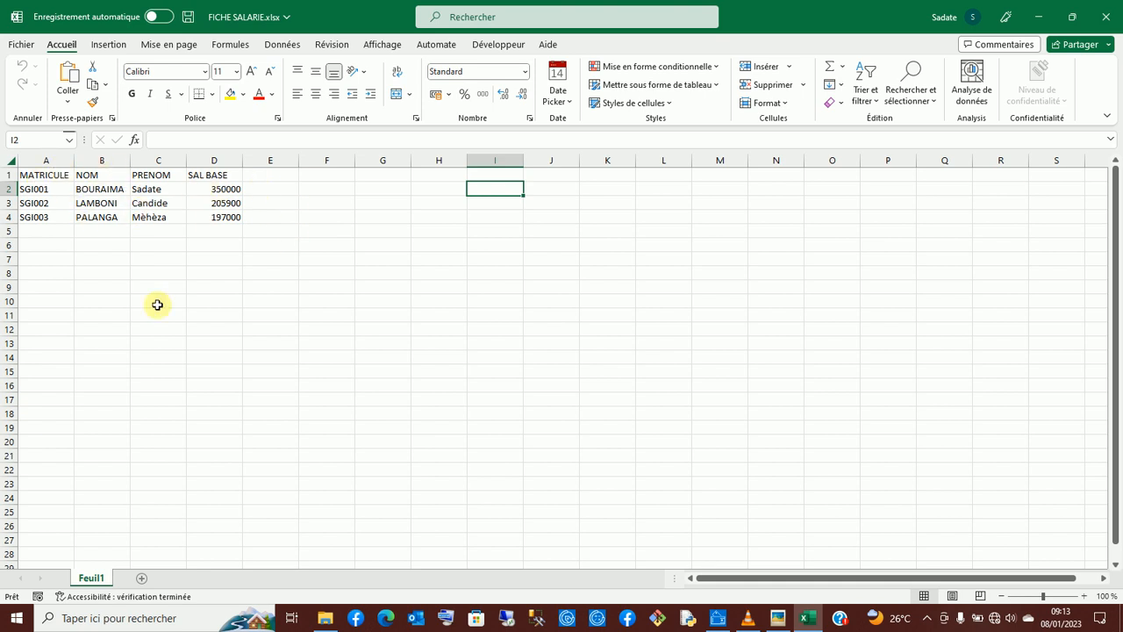
click(717, 617)
click(414, 246)
click(392, 441)
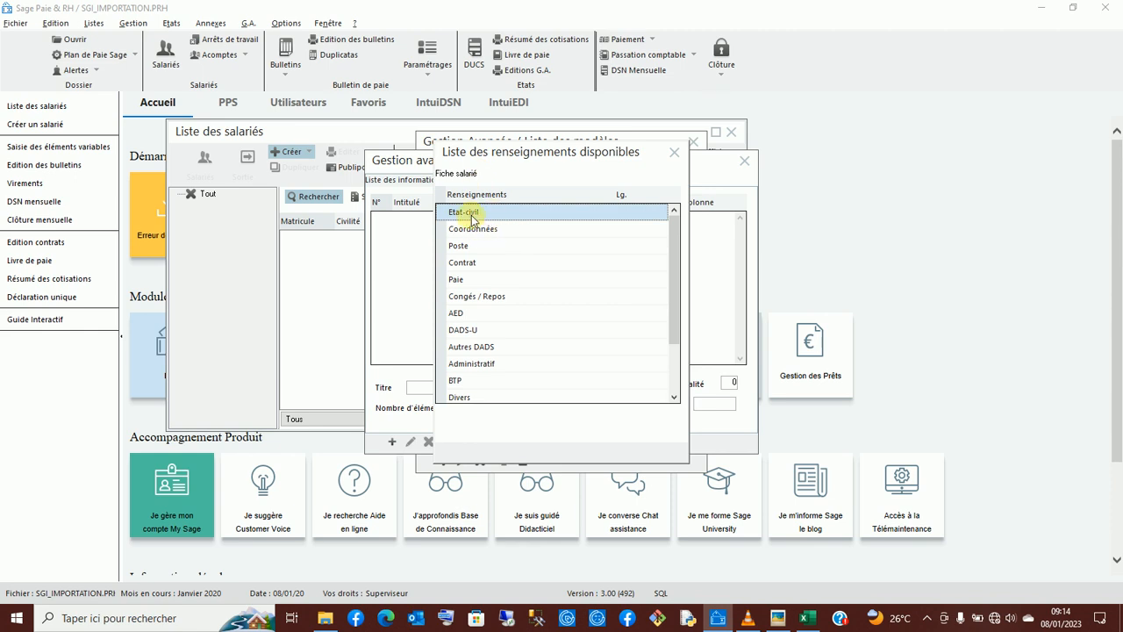
double_click(471, 216)
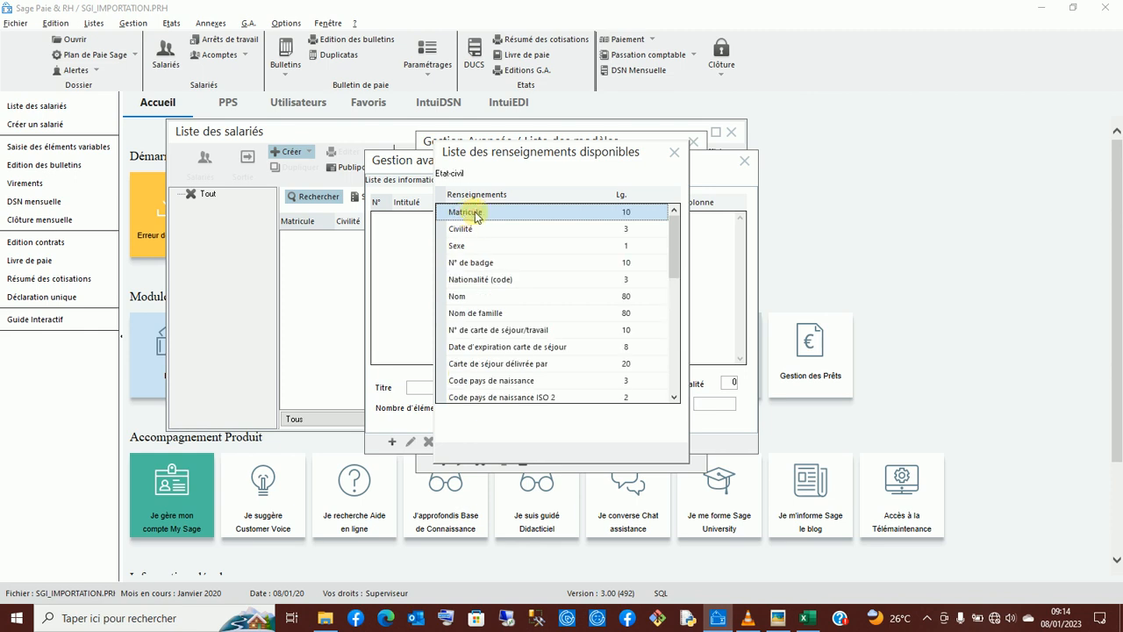
double_click(471, 216)
click(479, 297)
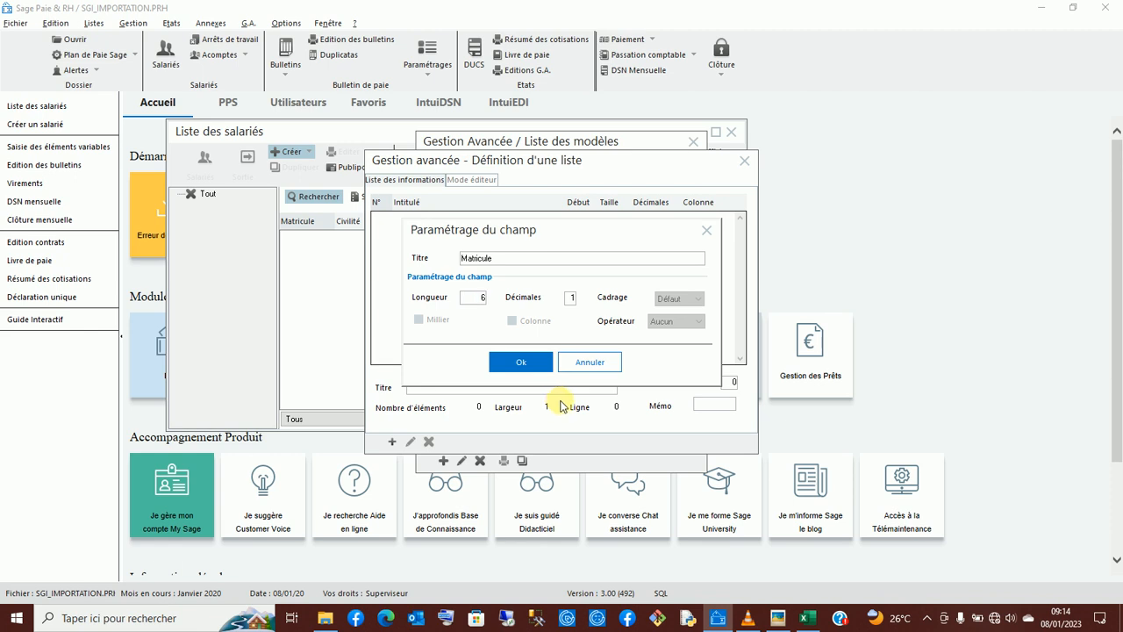
click(534, 360)
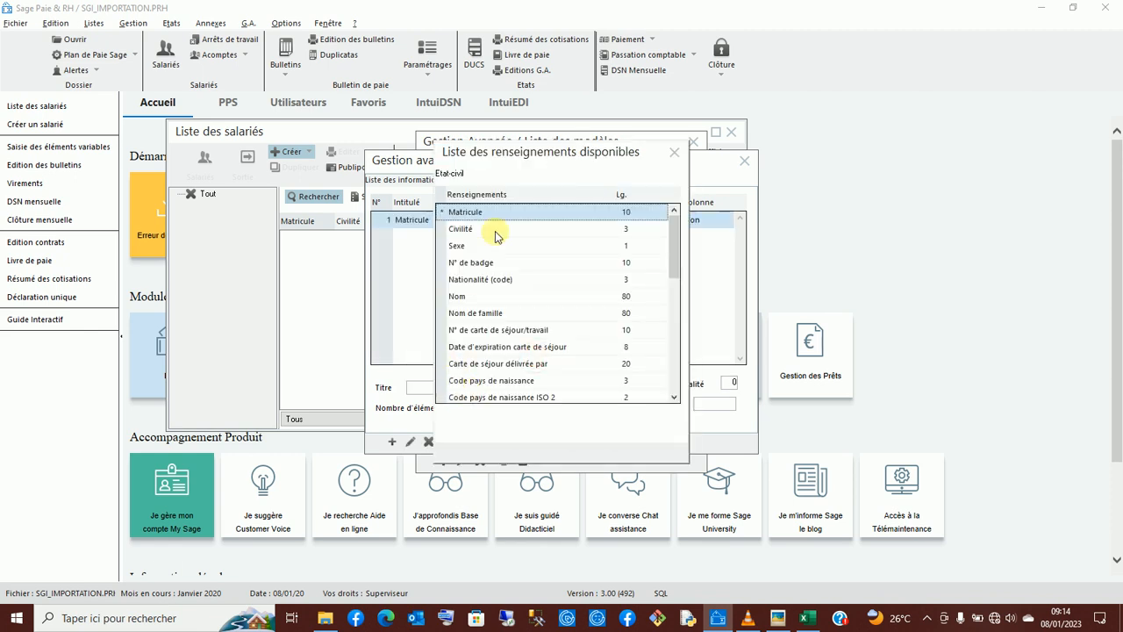
Add the Etat-civil fields Nom and Prénom to the import format with their default settings
click(464, 300)
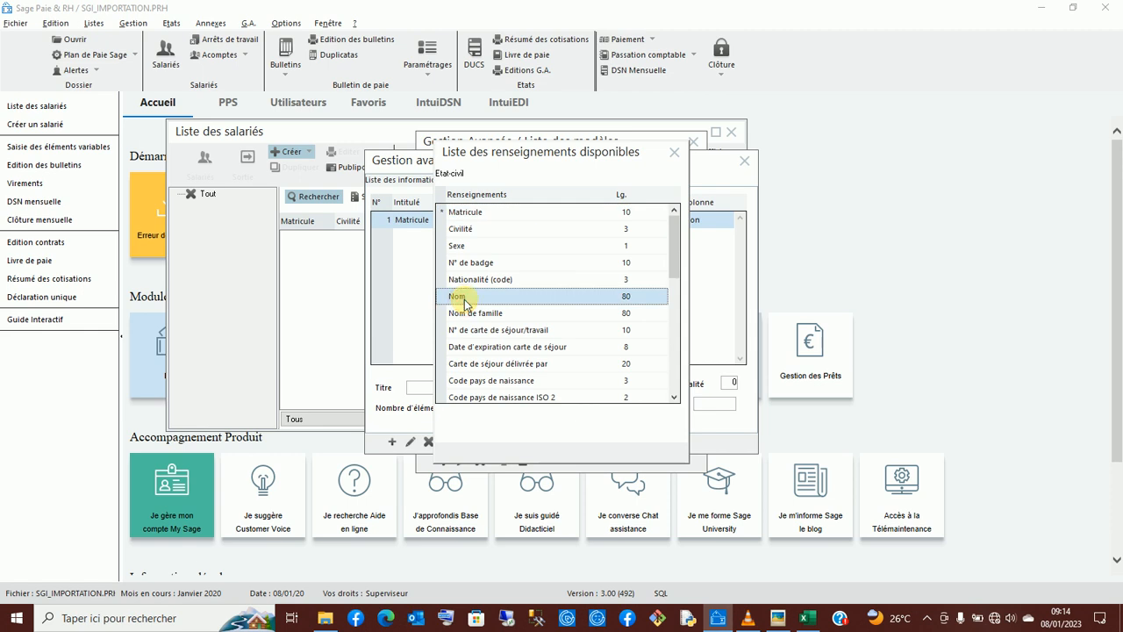
double_click(464, 300)
click(512, 361)
scroll(511, 359, down, 5)
click(467, 383)
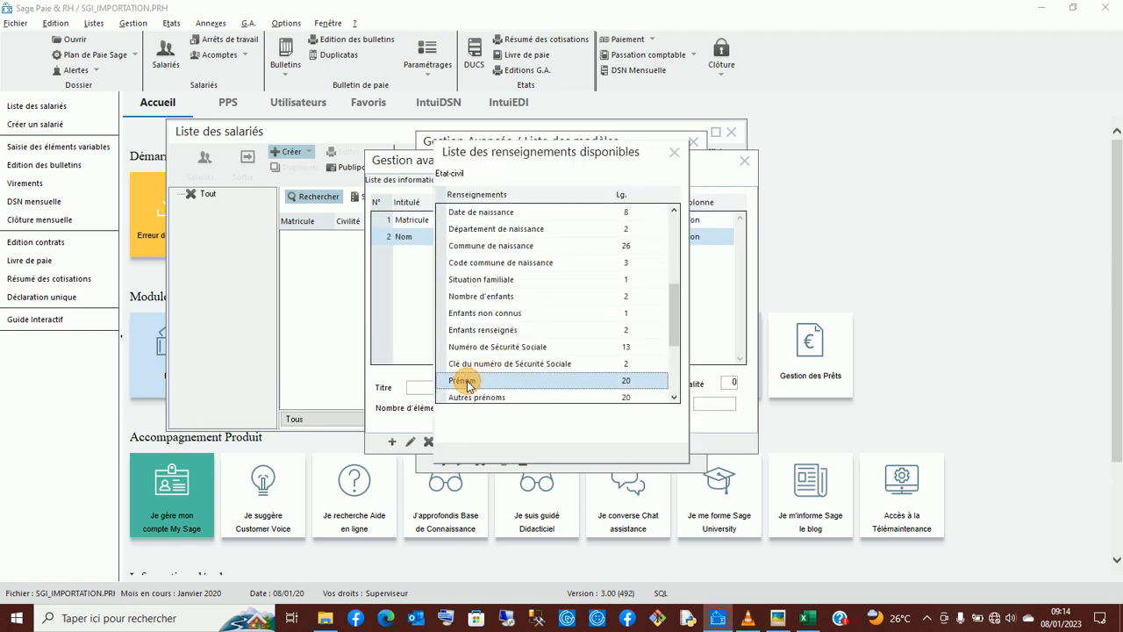
double_click(467, 382)
click(513, 362)
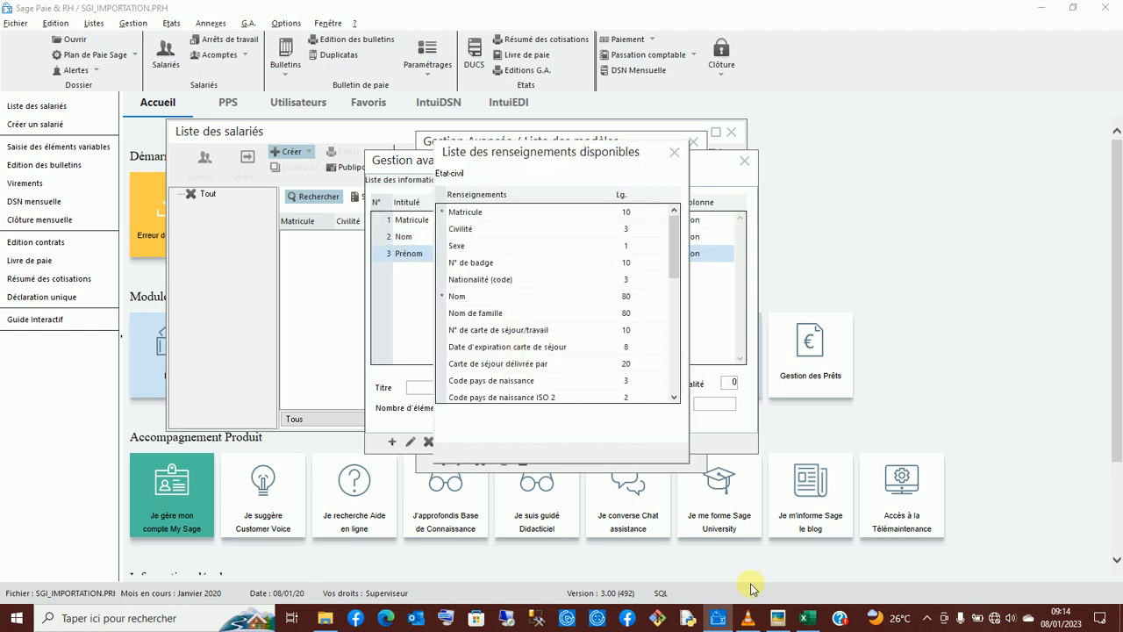
Add the Paie field Salaire de base du salarié to the import format and close the list of available fields
click(807, 557)
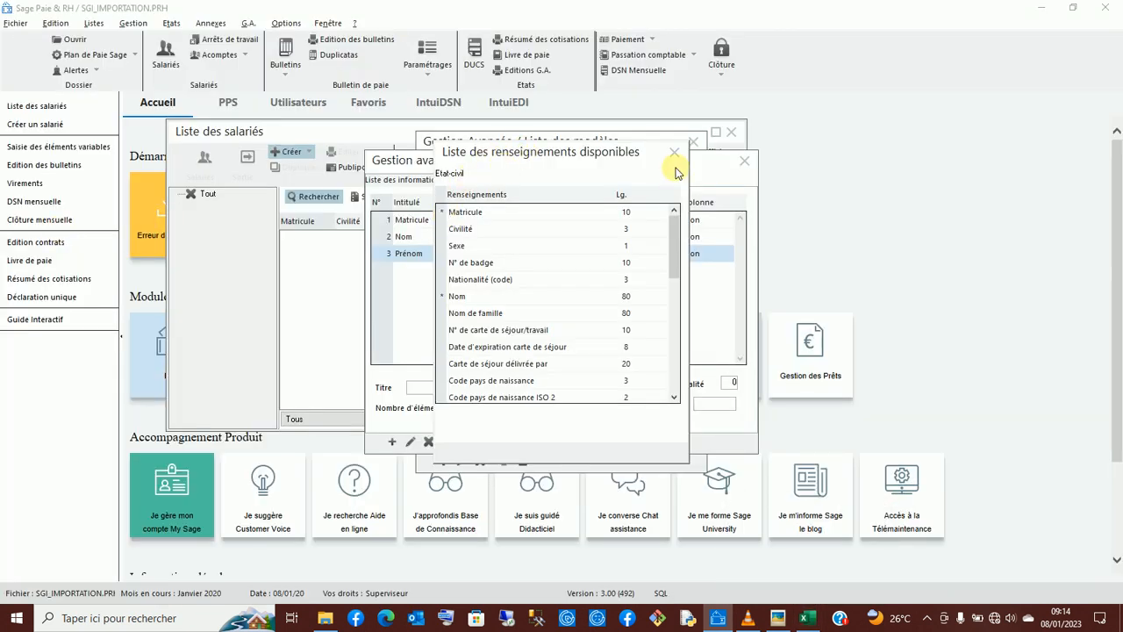
click(673, 152)
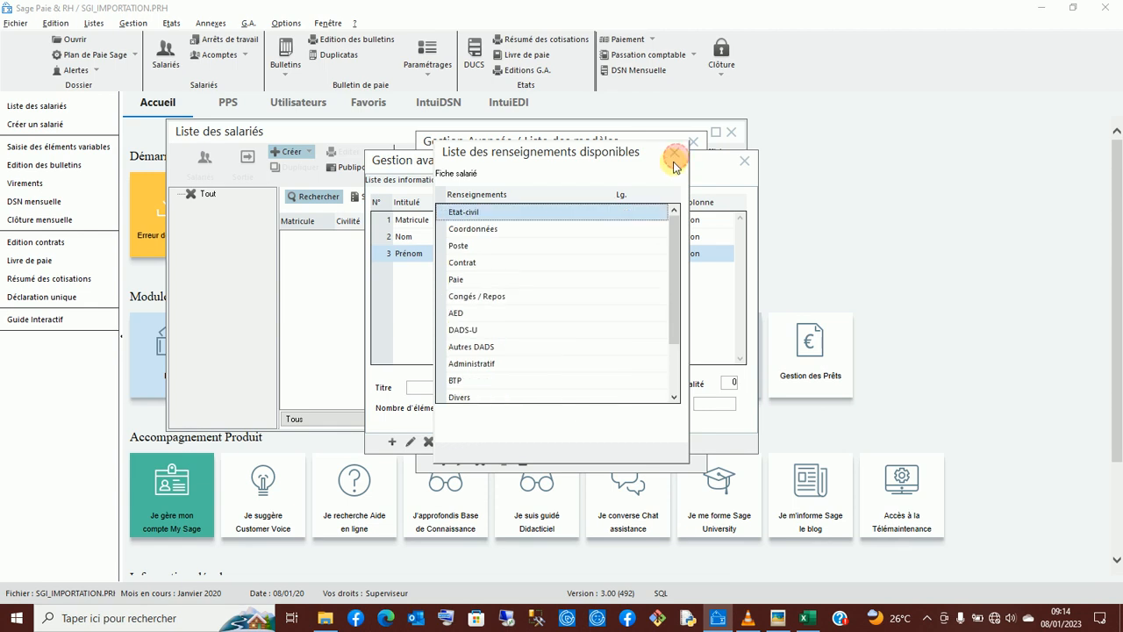
click(456, 281)
double_click(457, 281)
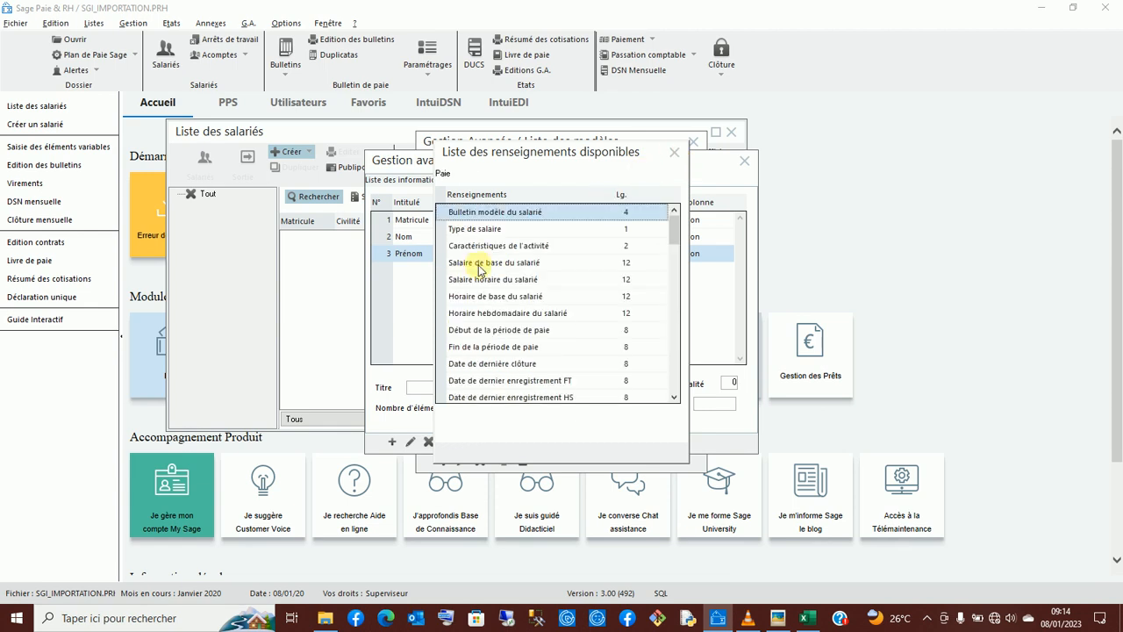
click(480, 264)
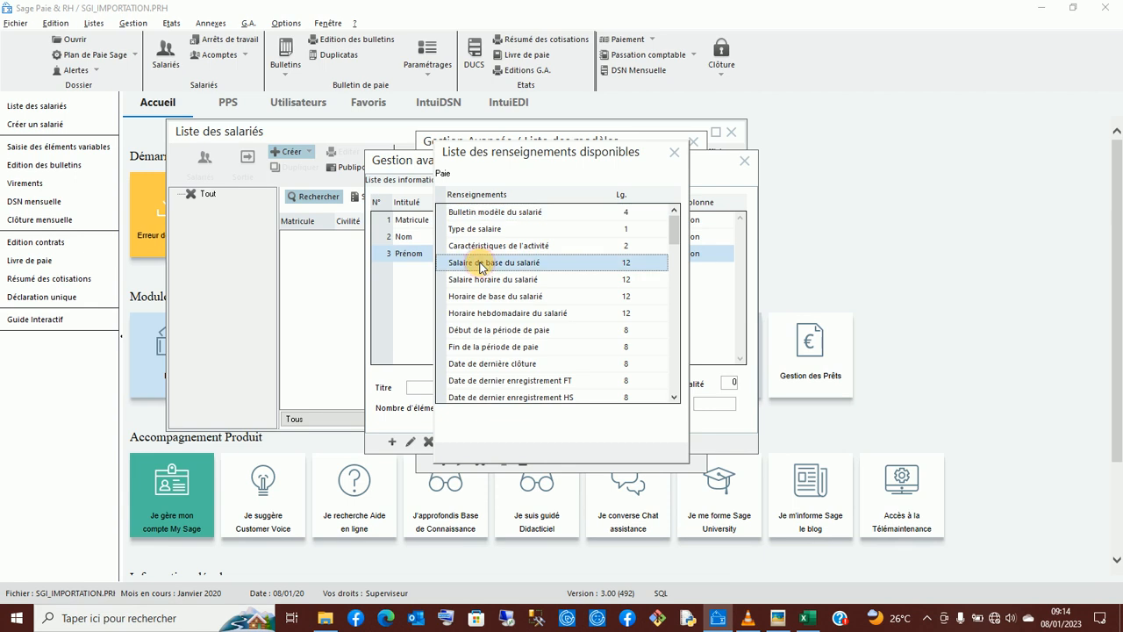
double_click(480, 264)
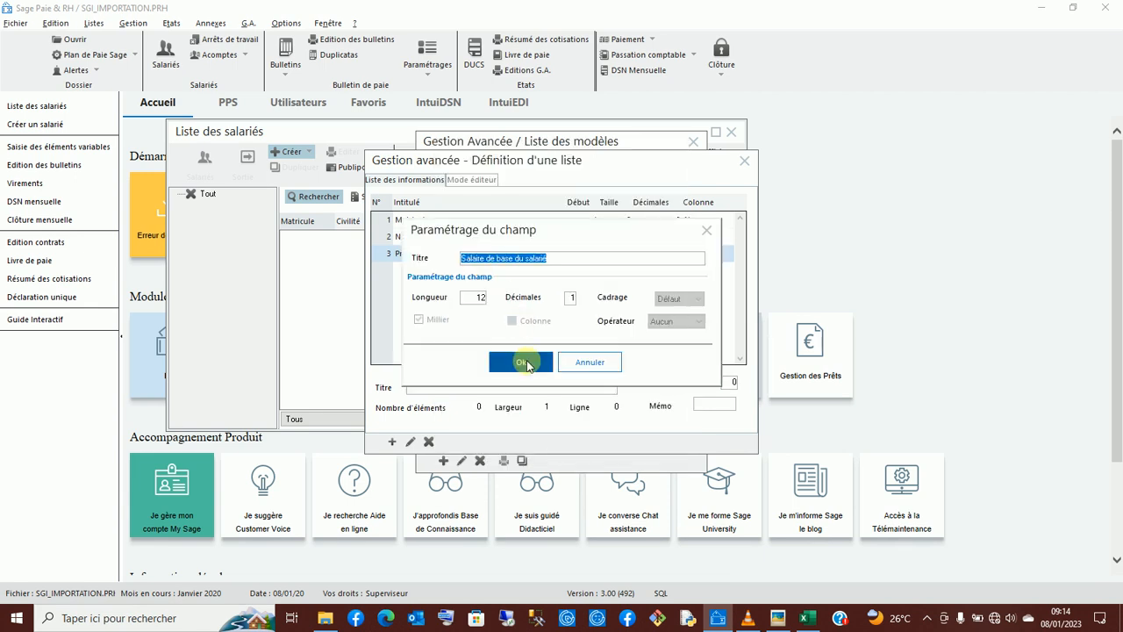
click(521, 361)
click(674, 153)
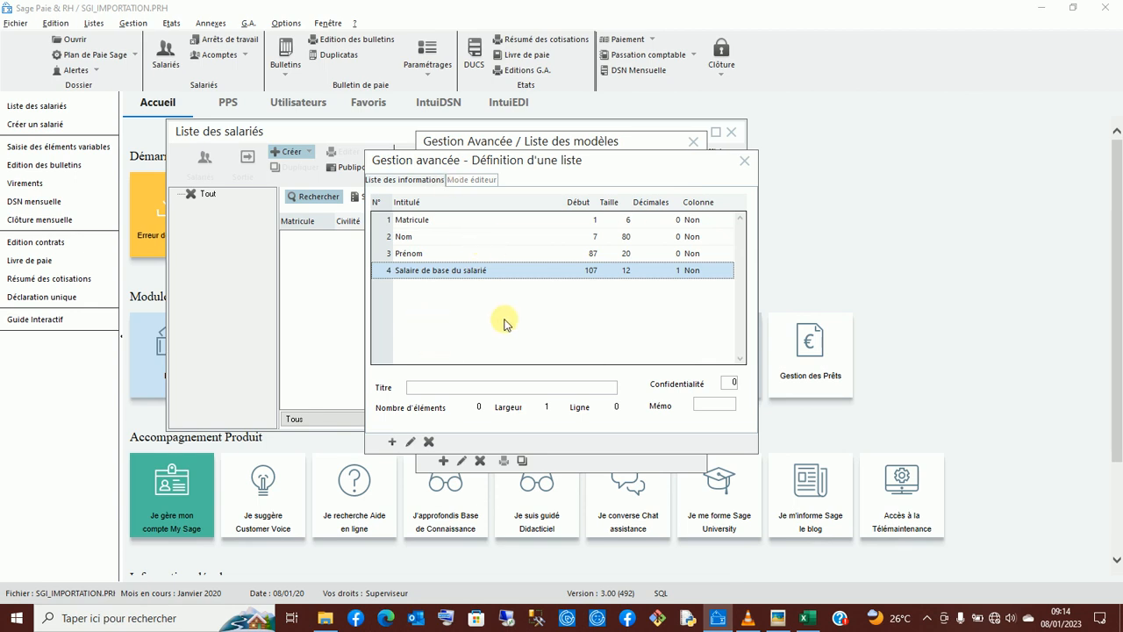
Title the import format IMPORT SALARIE and save it to the list of models
click(519, 386)
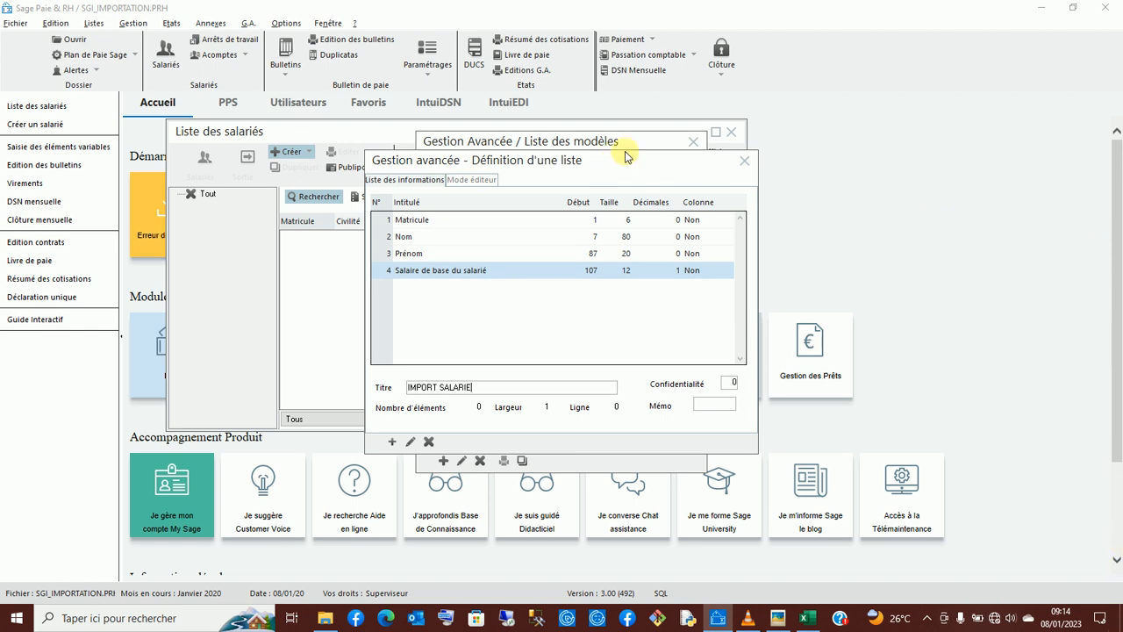
click(744, 161)
click(434, 341)
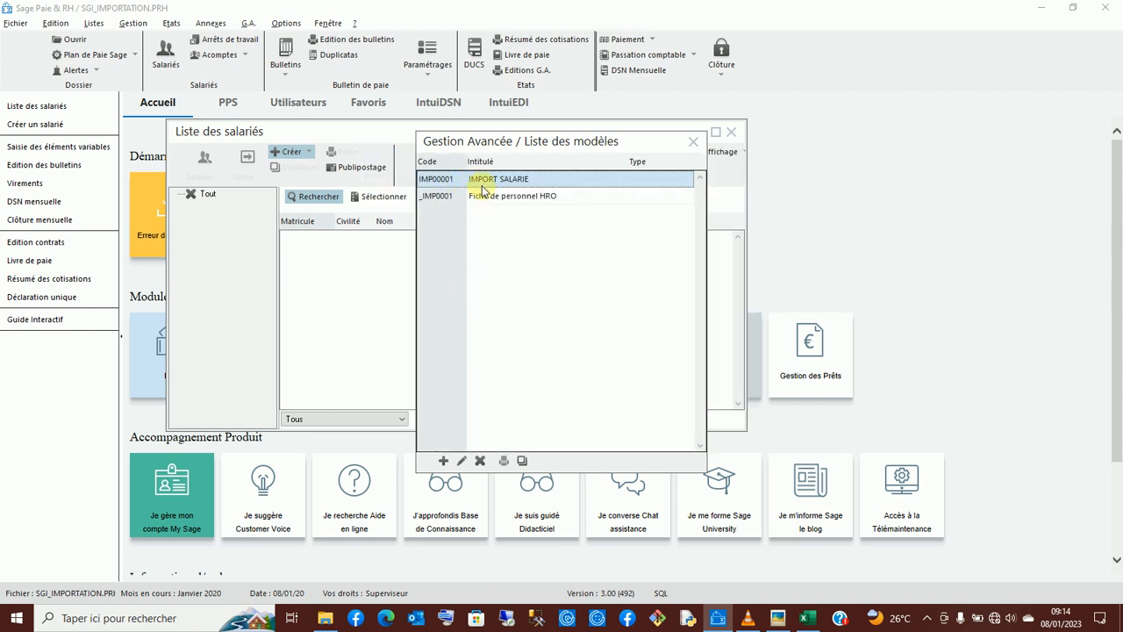
Close the list of models and open the data import settings from a freshly reopened employee list
click(693, 142)
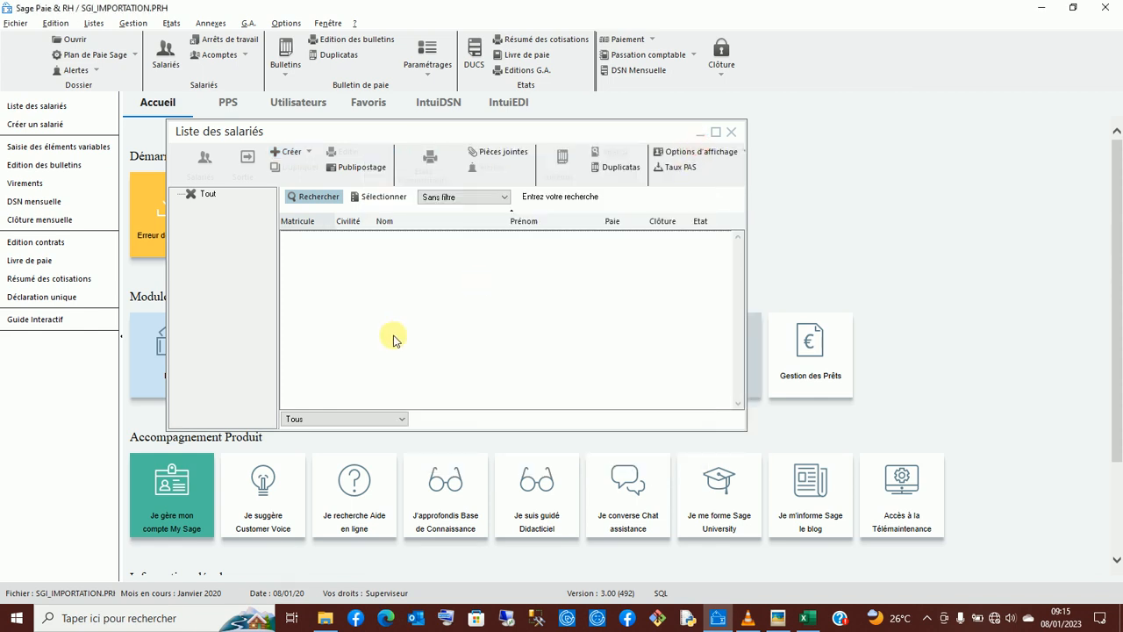
click(731, 131)
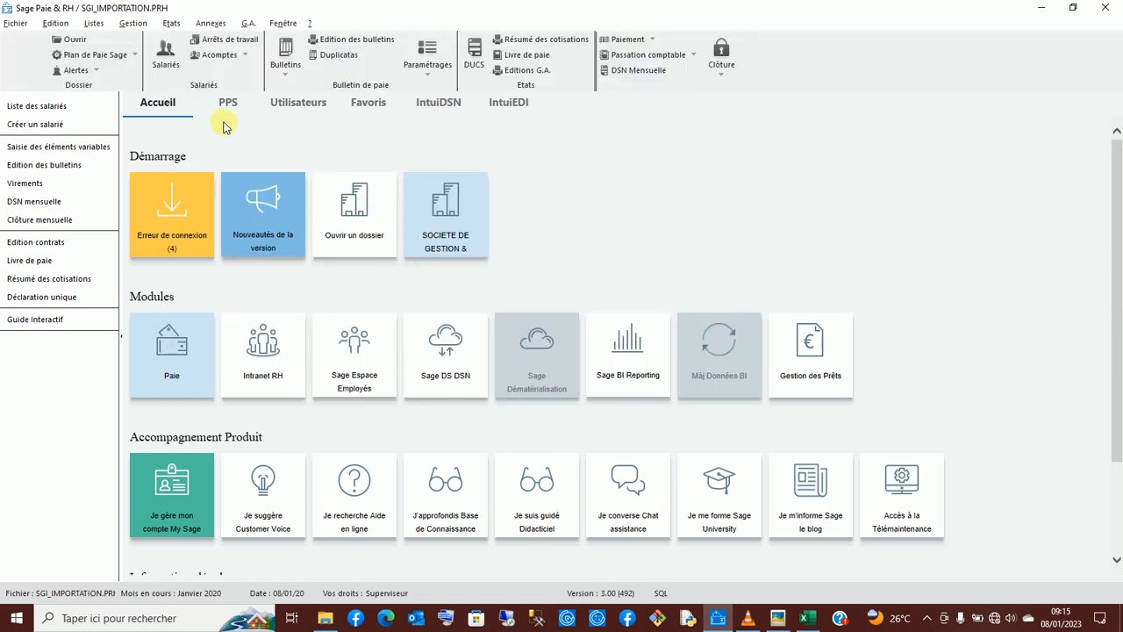
click(163, 55)
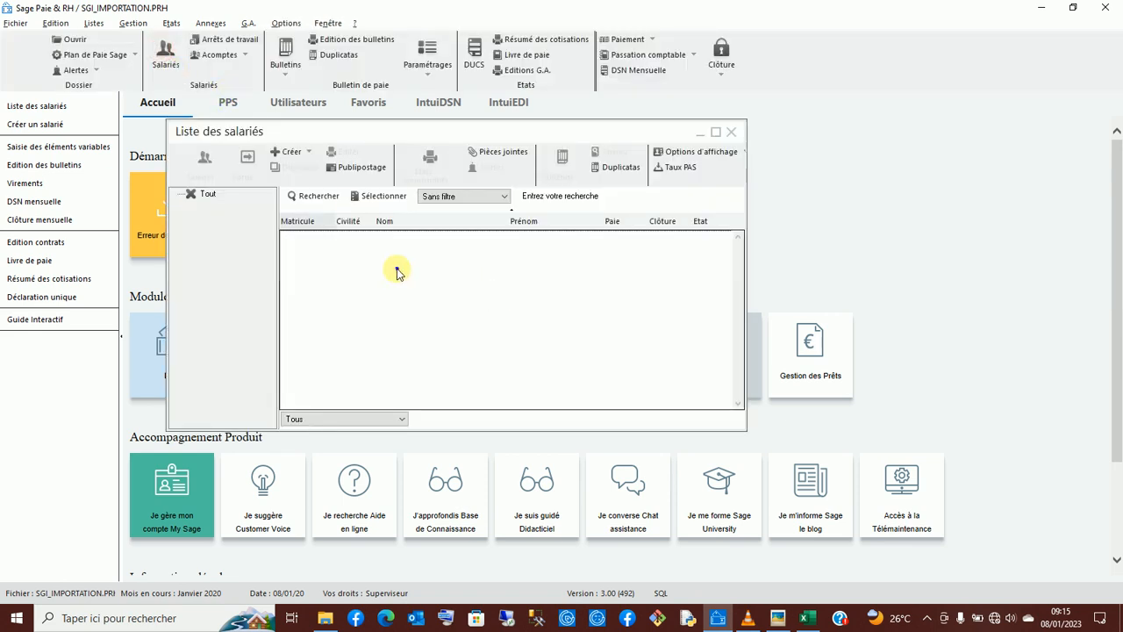
right_click(394, 269)
click(337, 342)
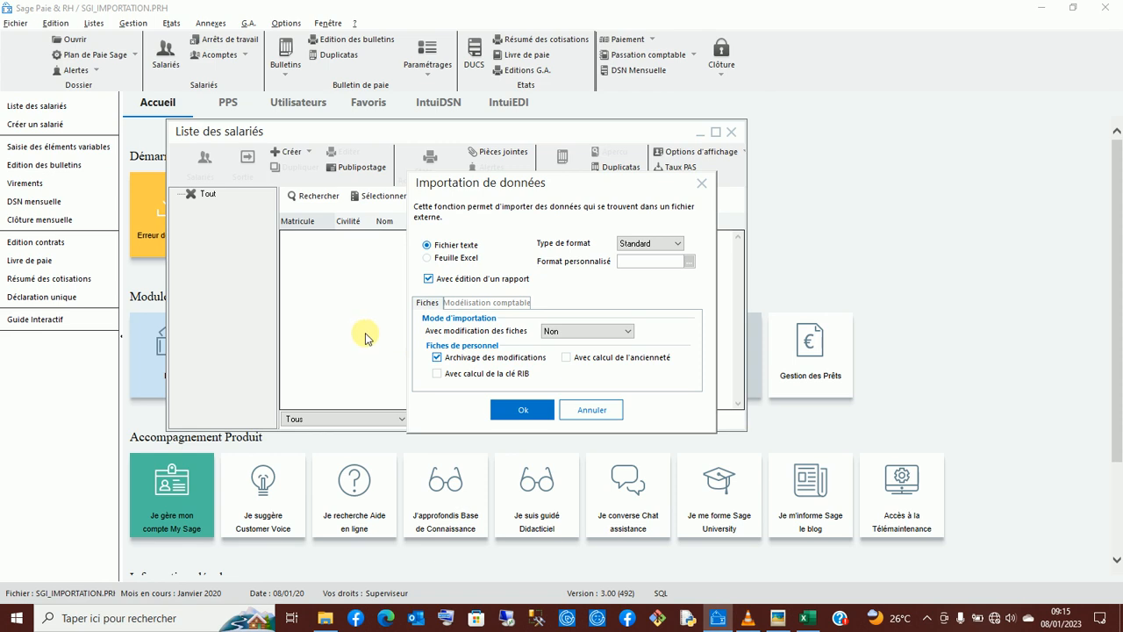
drag(509, 186, 436, 173)
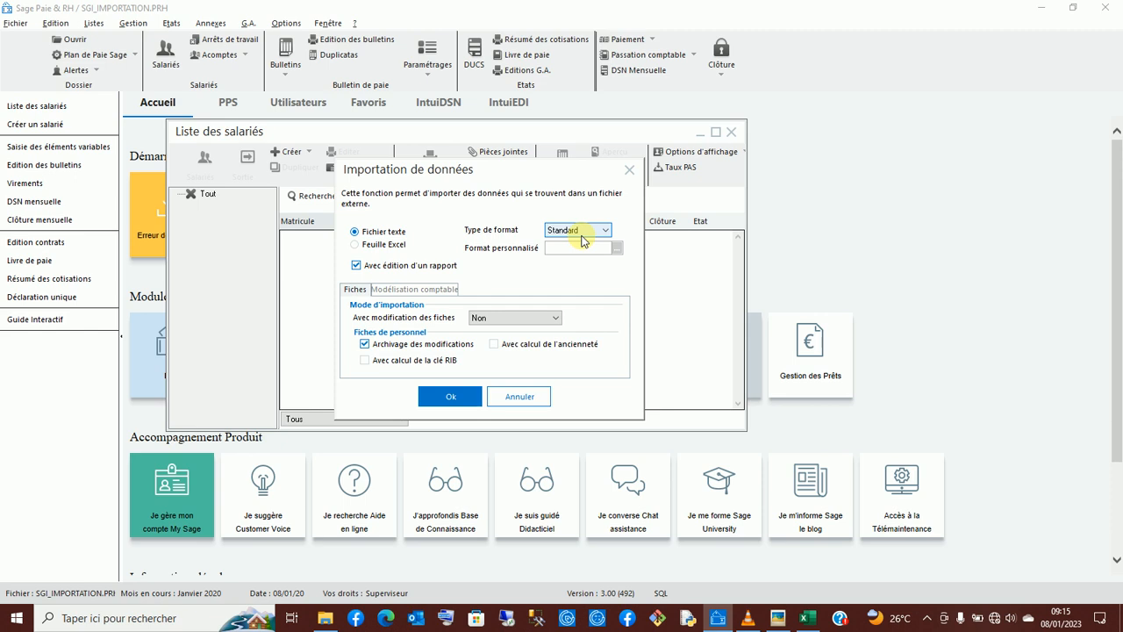
Set the import source to Feuille Excel with the custom format IMPORT SALARIE and validate the settings
click(369, 249)
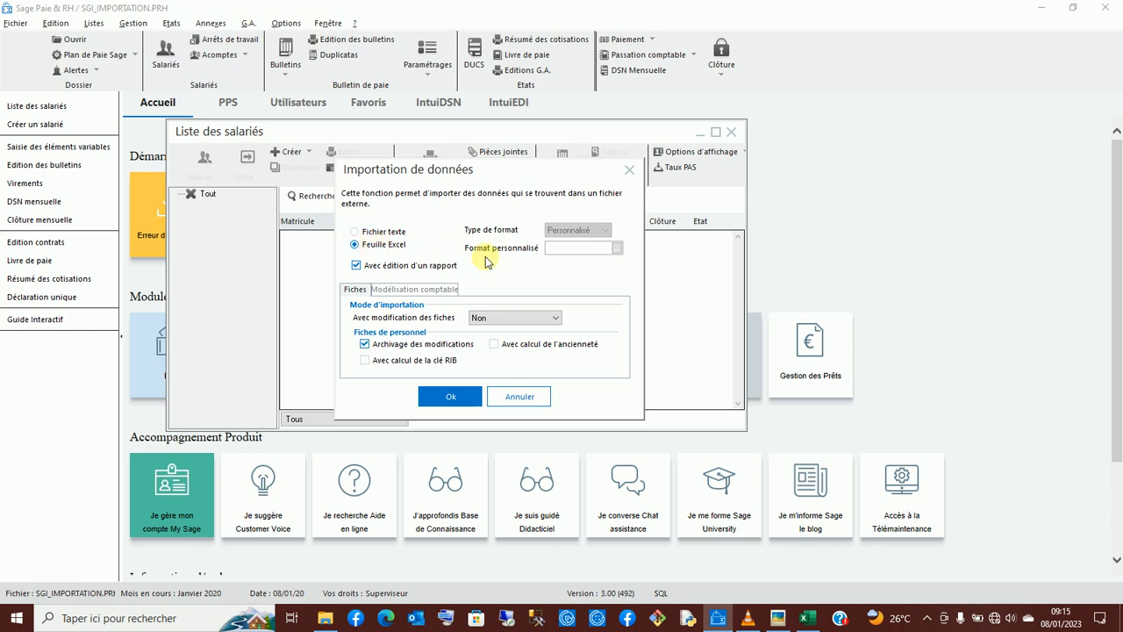
click(616, 249)
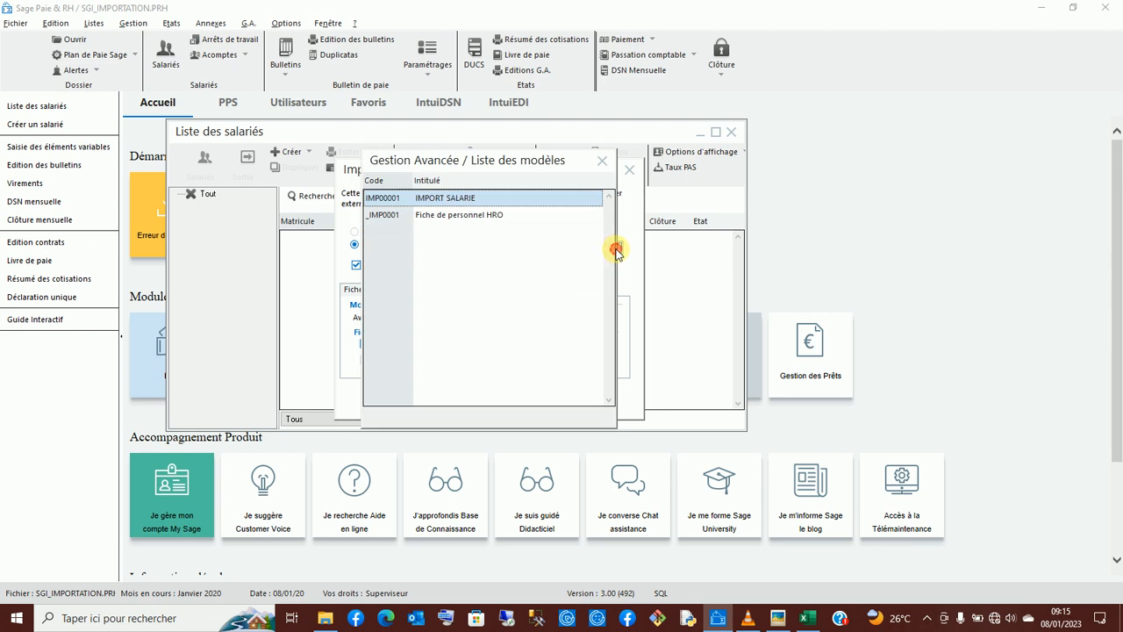
double_click(449, 202)
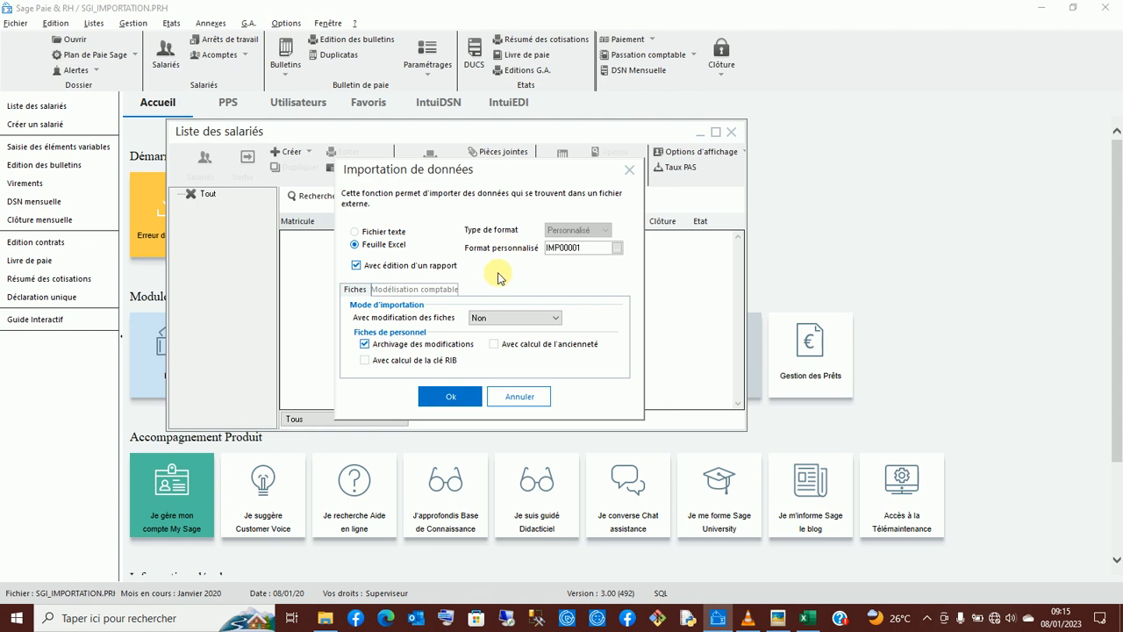
click(453, 398)
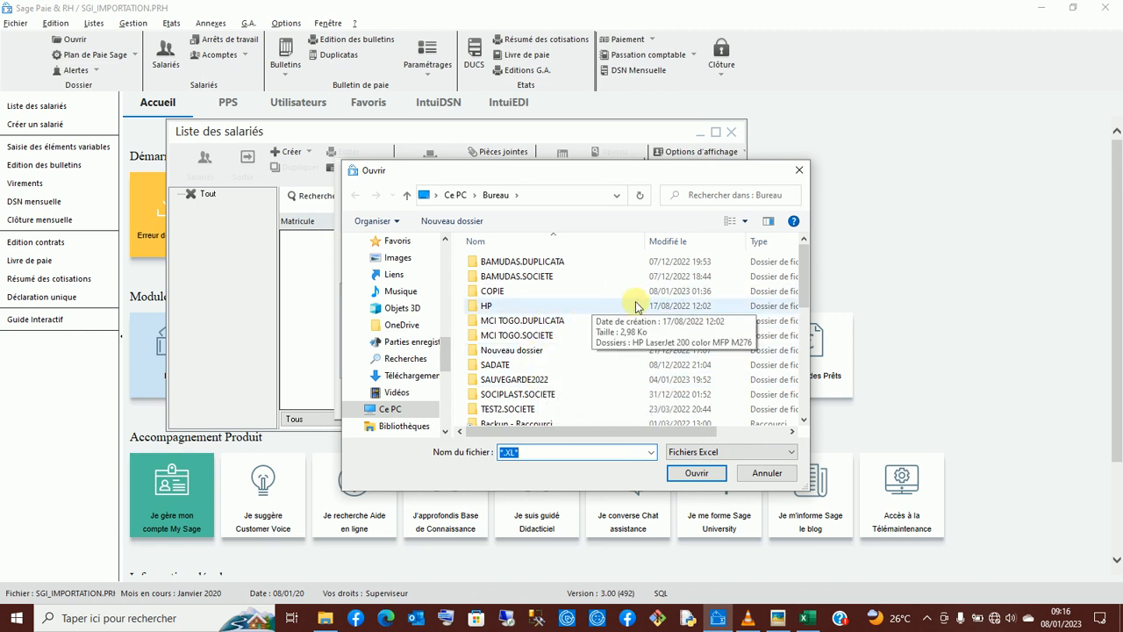
Close the FICHE SALARIE.xlsx workbook in Excel and choose that file from the Bureau folder for the import
click(807, 618)
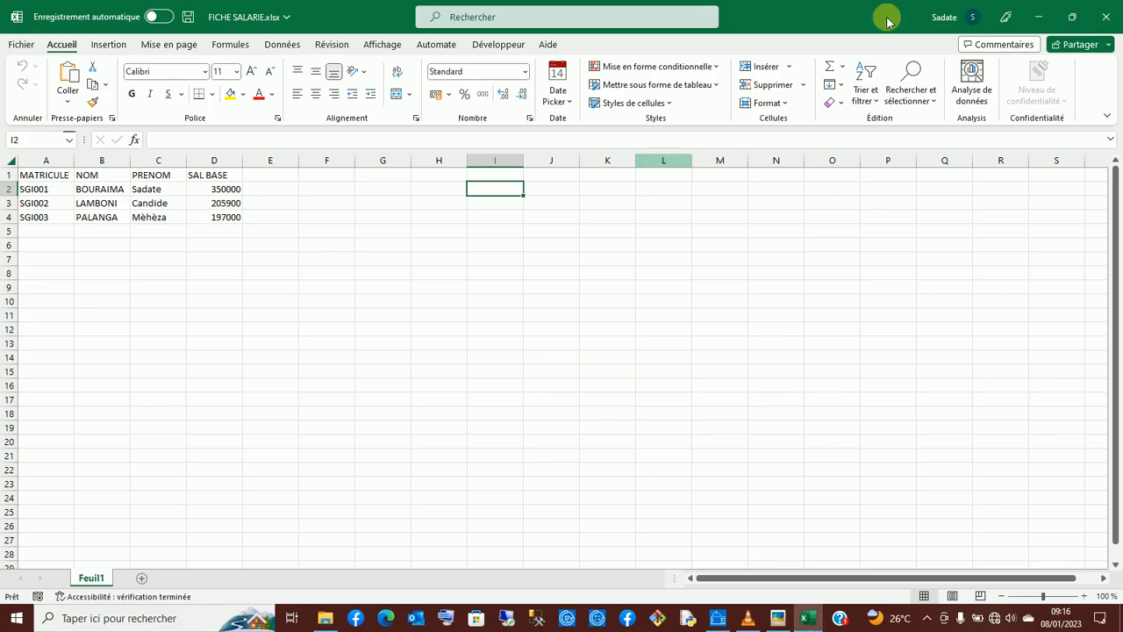
click(1116, 16)
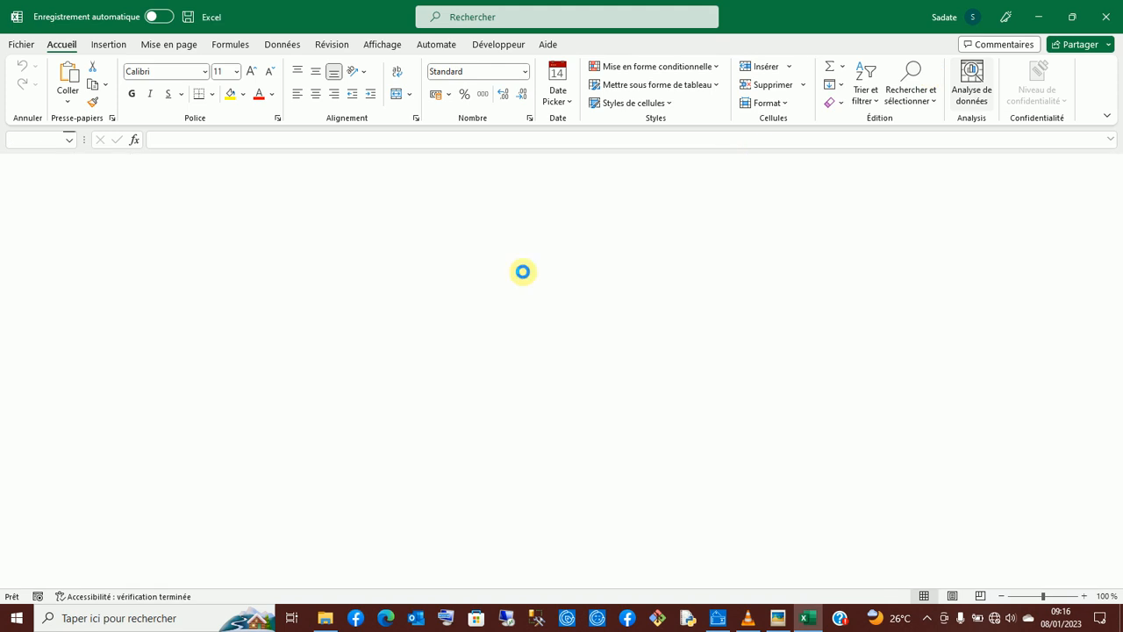
scroll(527, 334, down, 3)
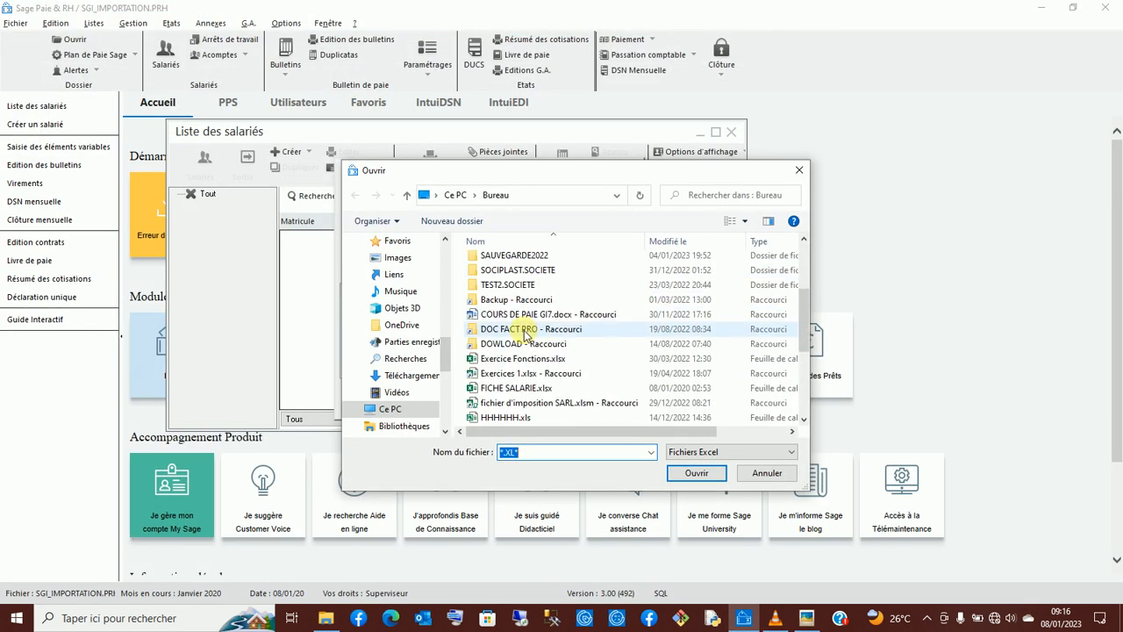
click(509, 392)
double_click(510, 393)
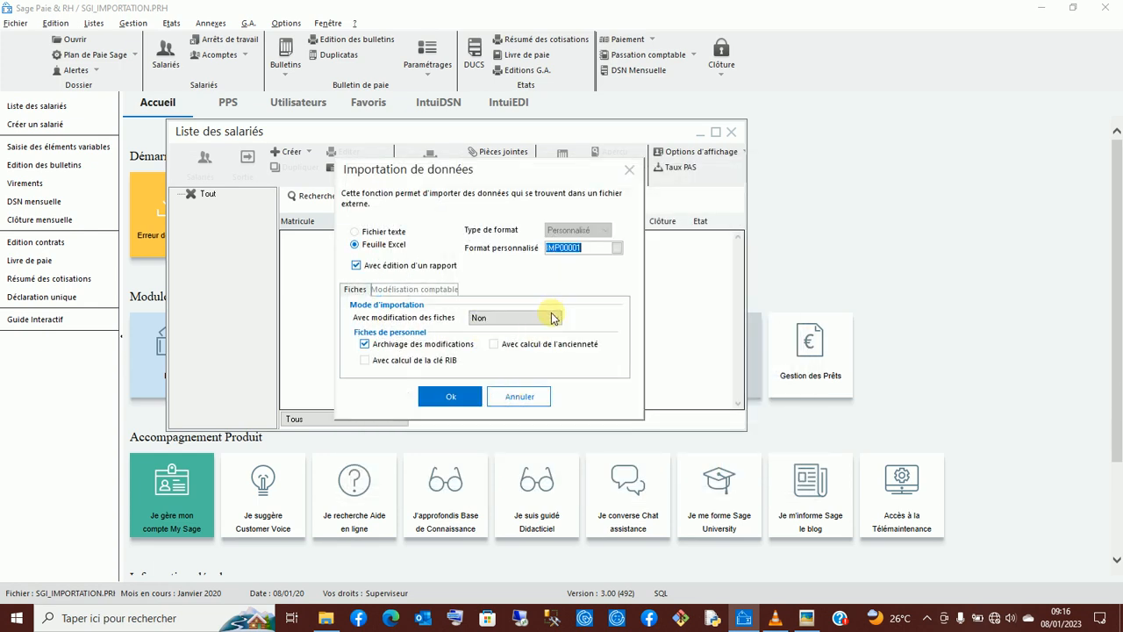
Run the import with its report shown as a print preview, and close the report after reading it
key(Return)
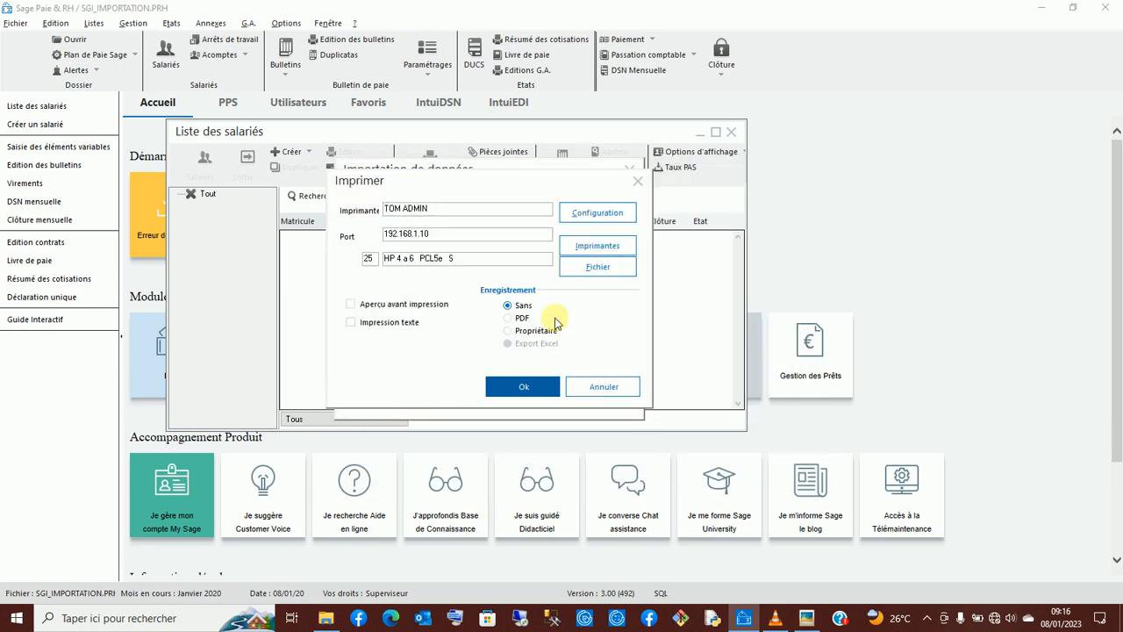
click(386, 309)
click(522, 391)
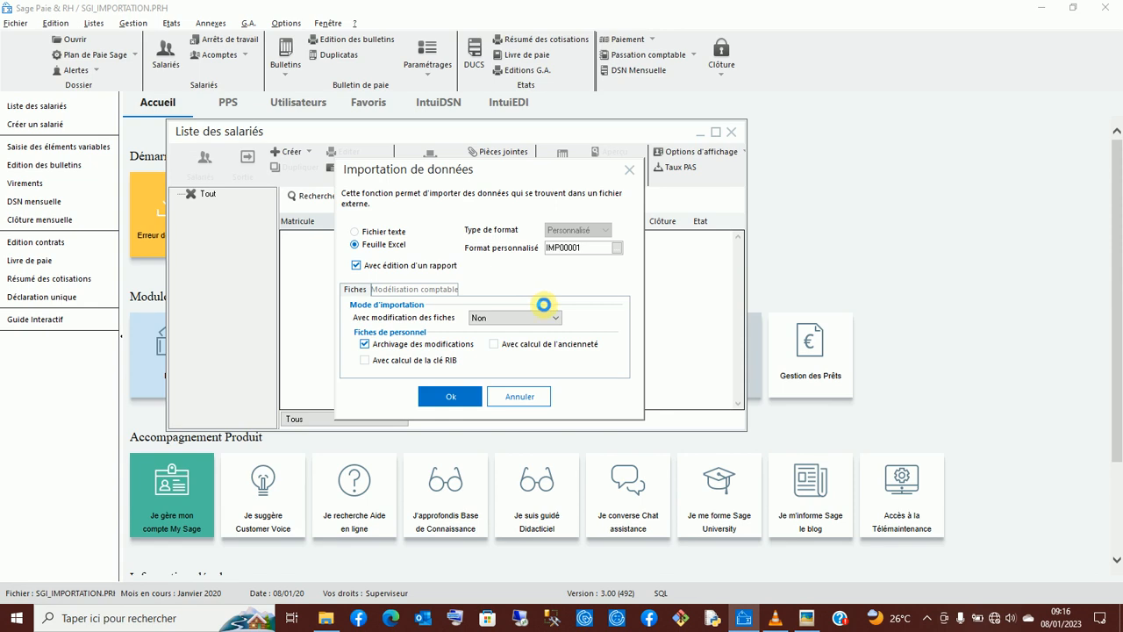
key(Return)
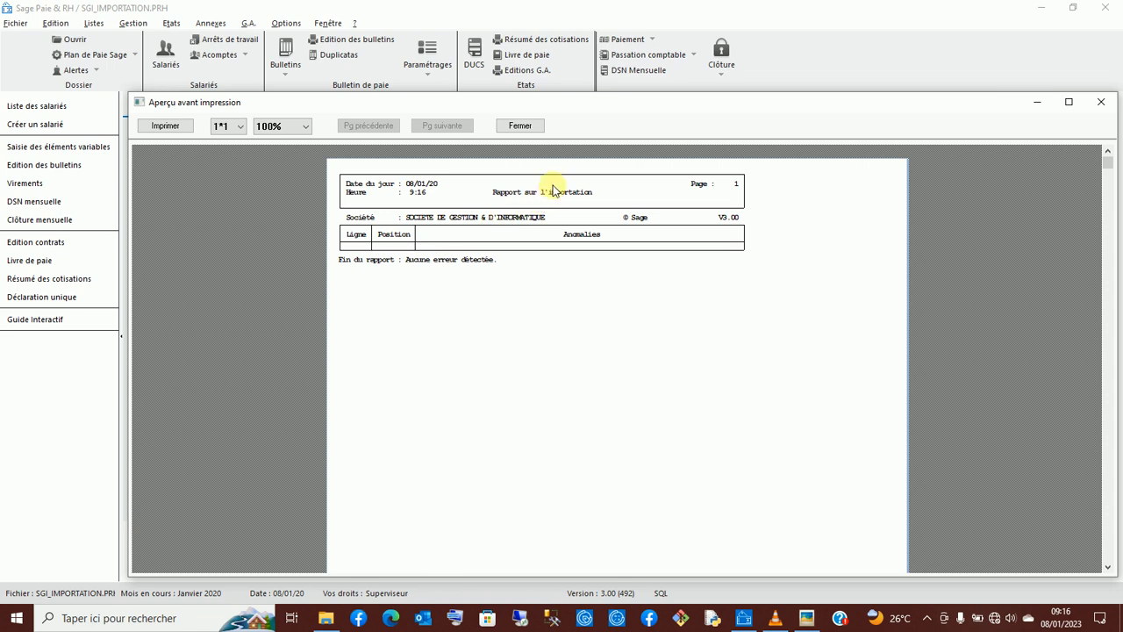
click(531, 129)
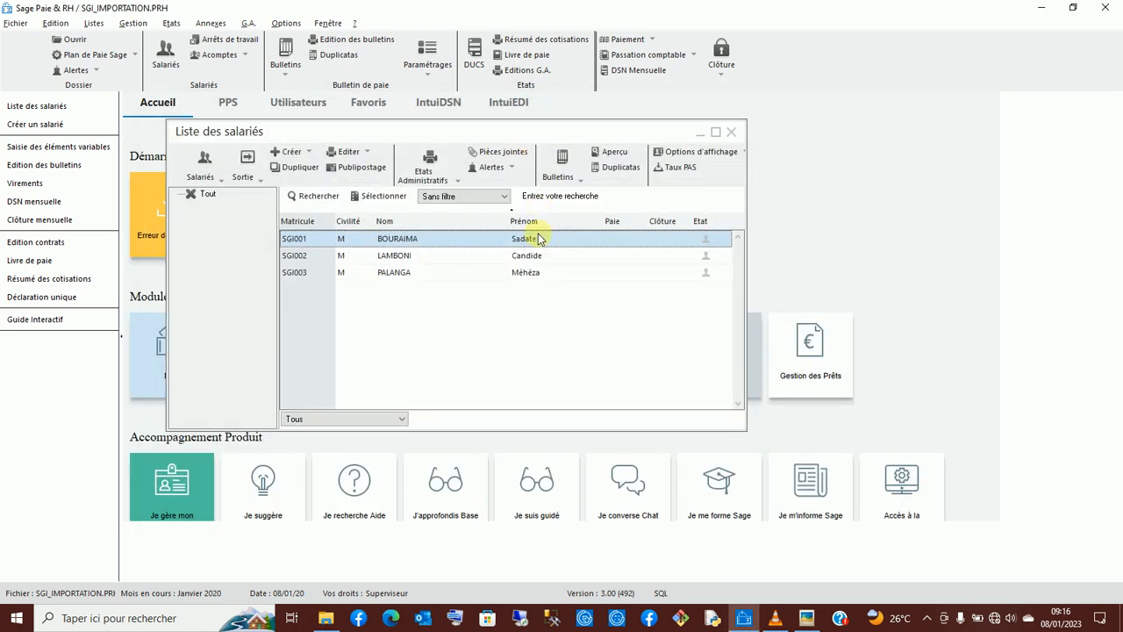
Check the imported employees in the employee list, closing and reopening the list to review them again
click(380, 261)
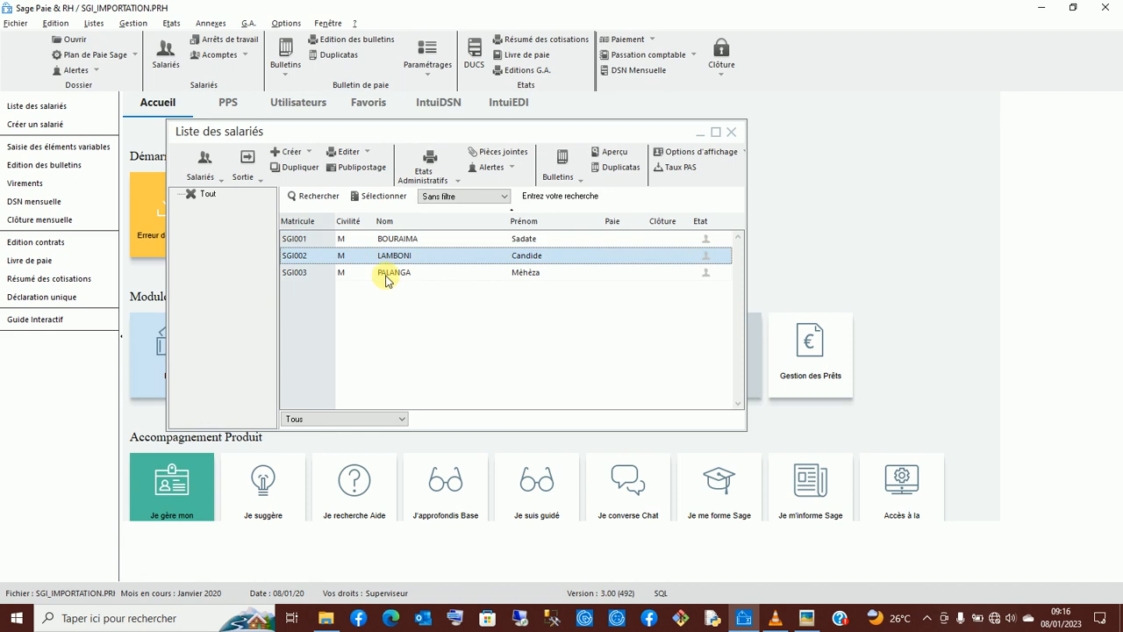
click(383, 274)
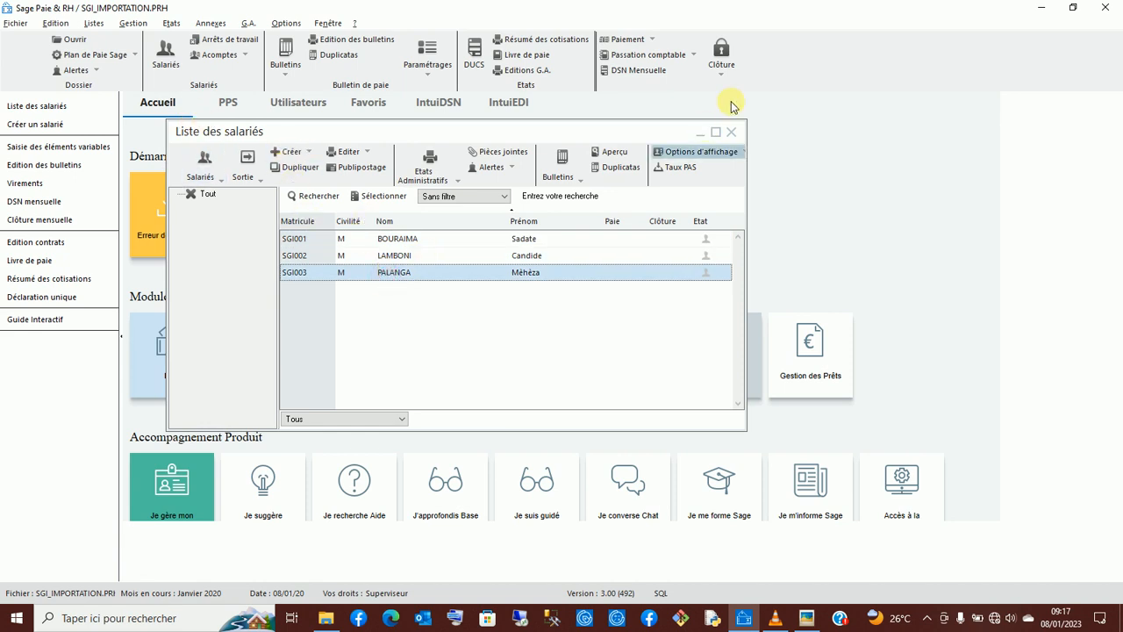
click(731, 132)
click(161, 66)
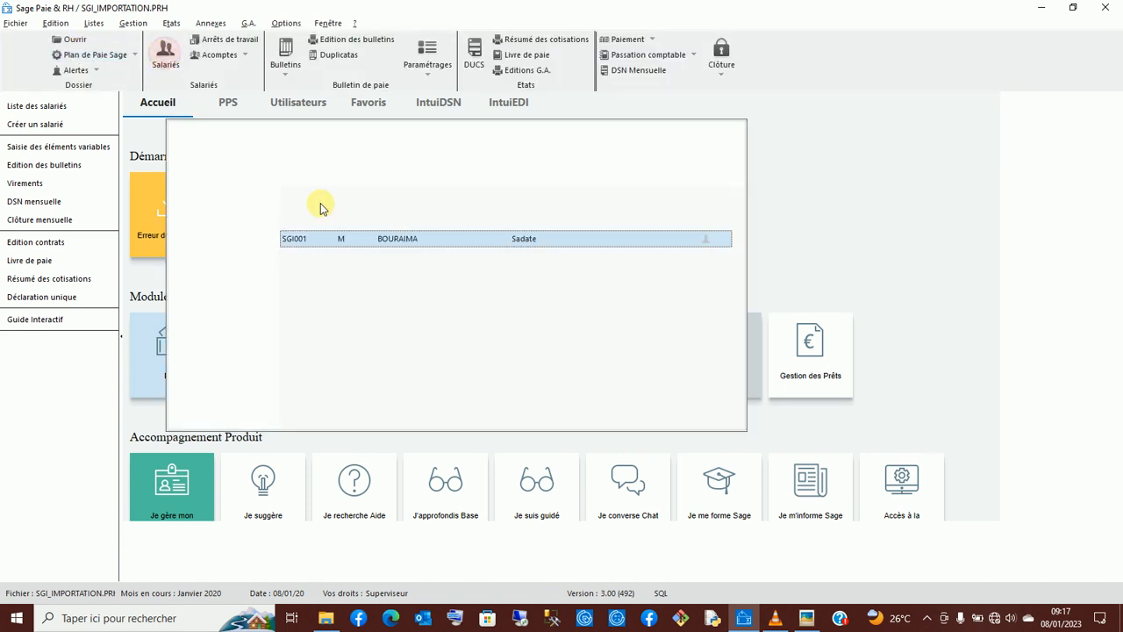
click(383, 255)
click(383, 280)
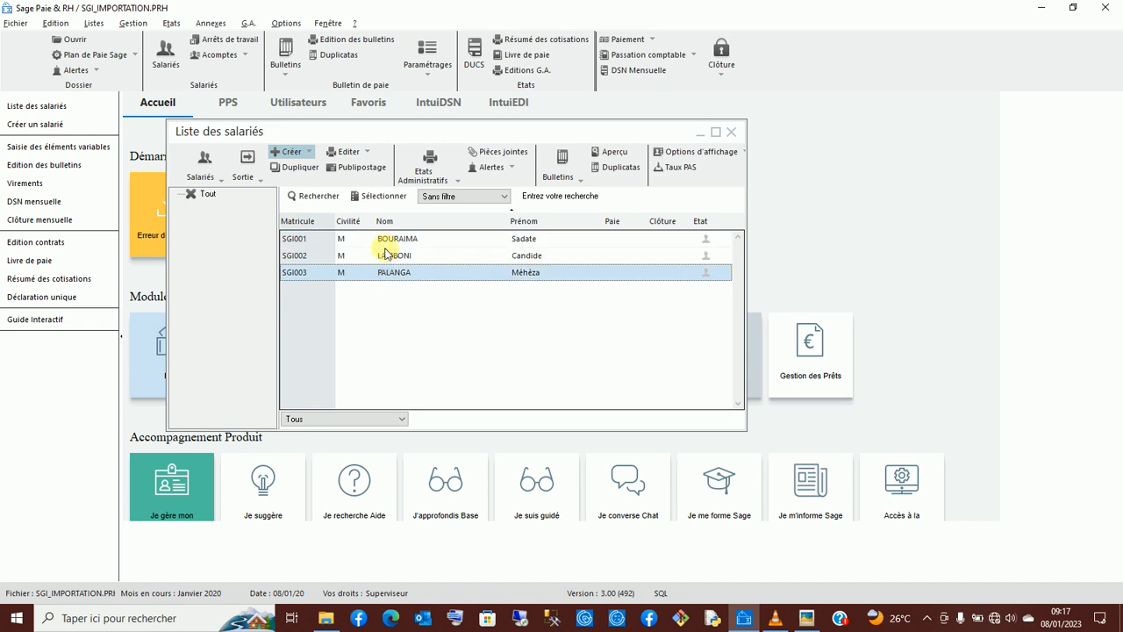
Check the Salaire de base in the Paie information of the first employee's record, and leave without saving
double_click(386, 244)
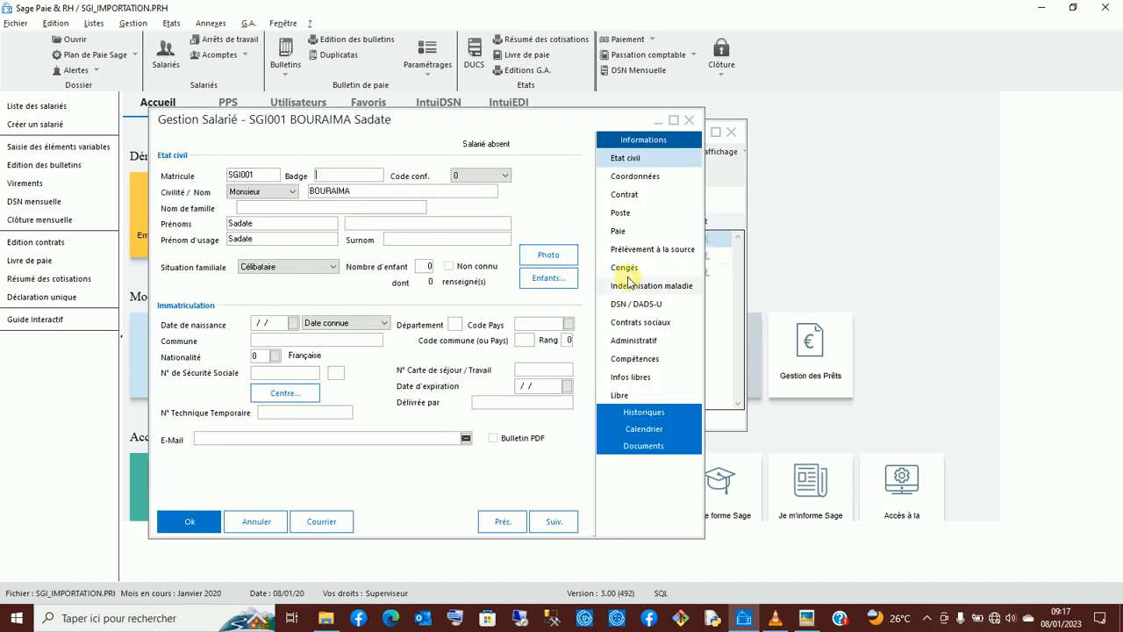
click(618, 231)
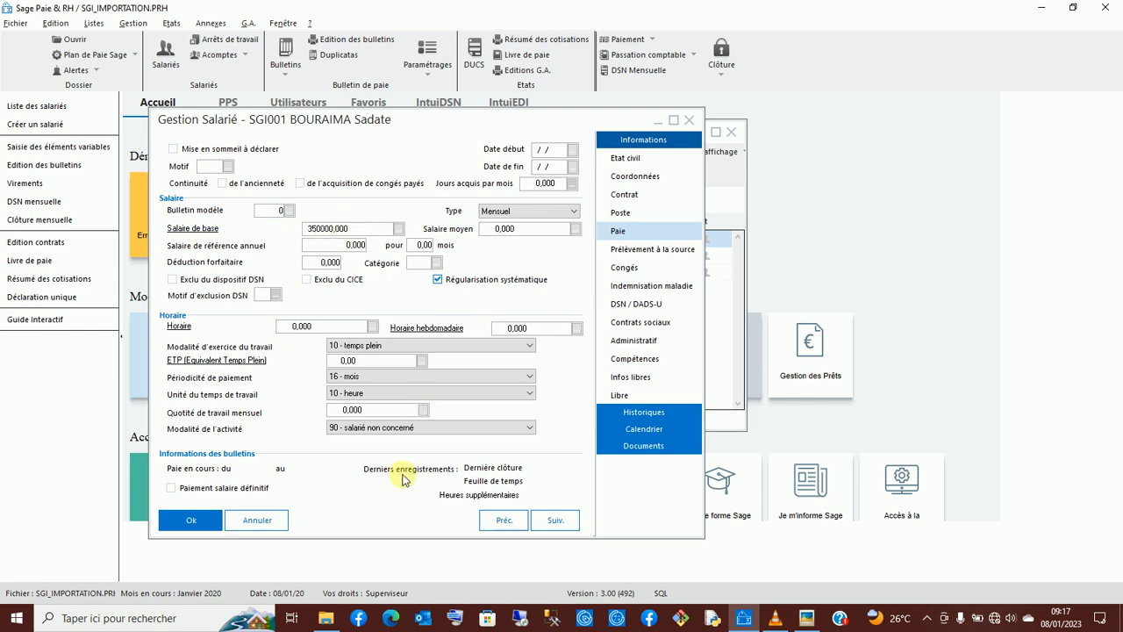
click(252, 520)
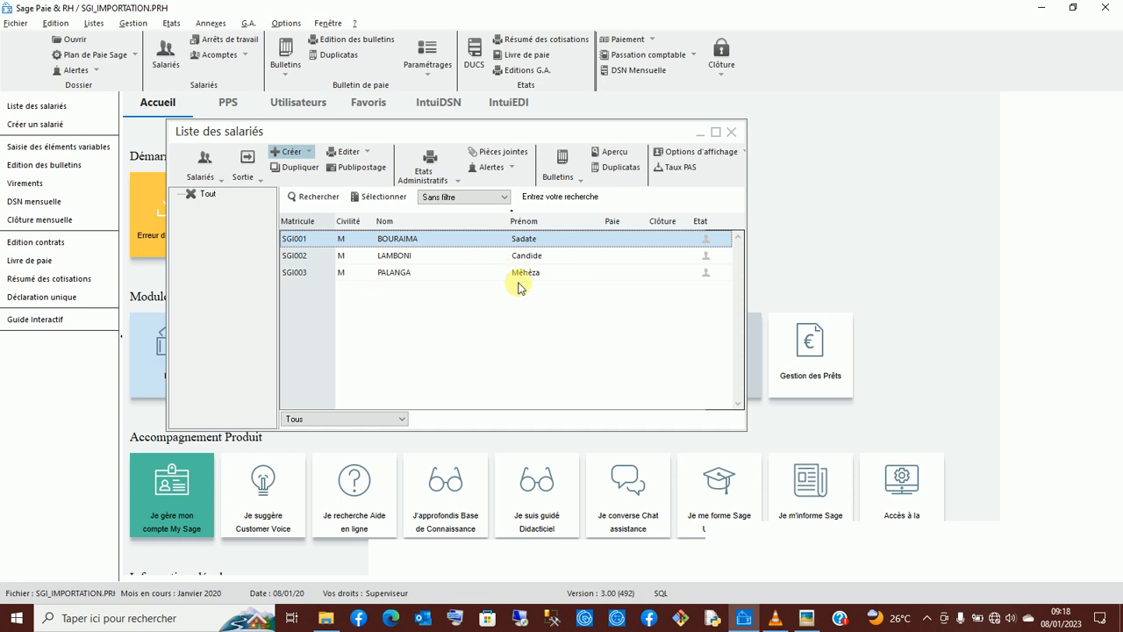
Switch to the Picasa photo viewer and view the training poster sage paie et rh 2.jpg in full screen
click(807, 617)
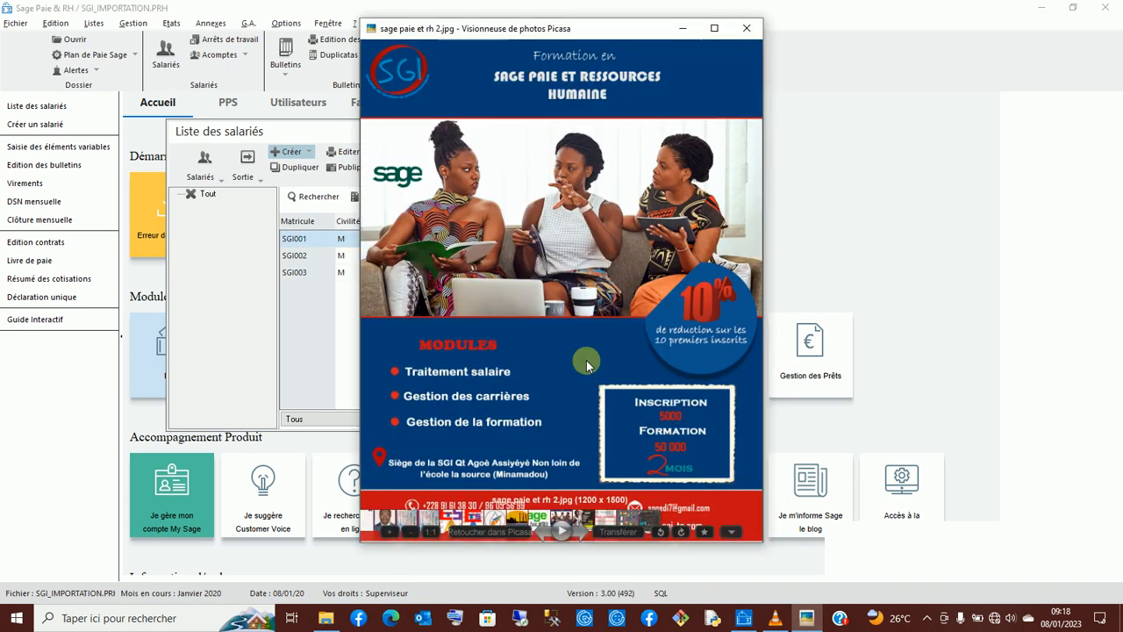
double_click(578, 300)
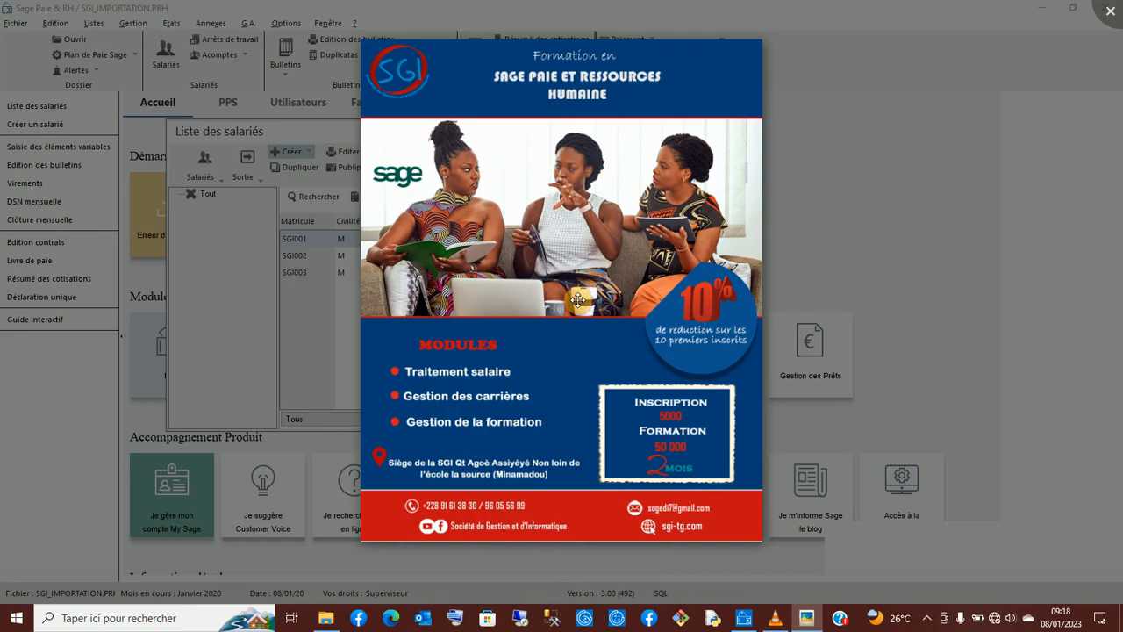